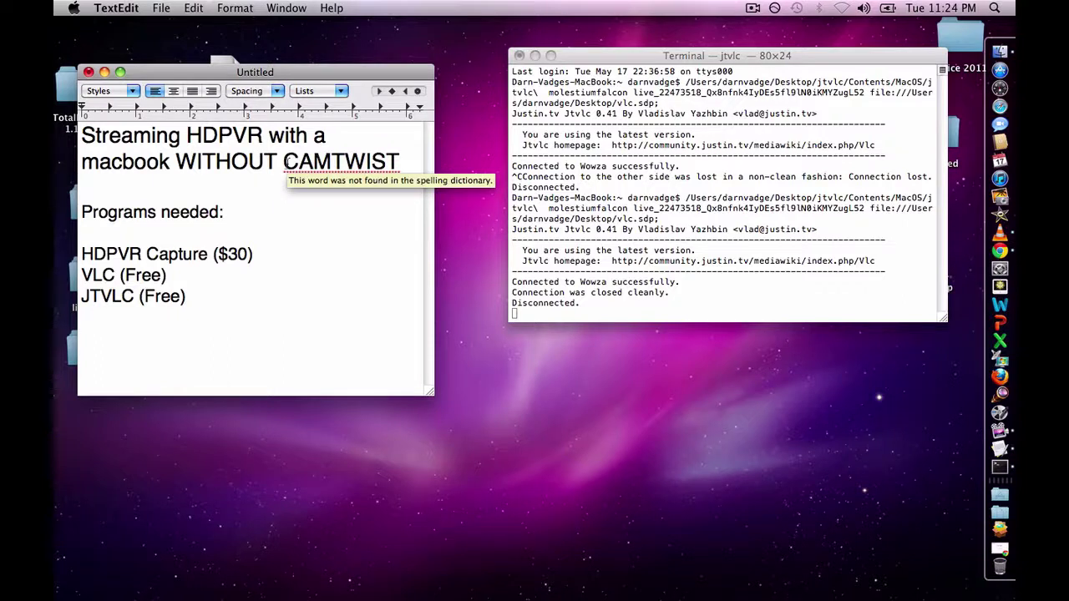
Step: Check the Mac's system version, processor and memory information, and return to the list of programs needed
drag(283, 160, 398, 161)
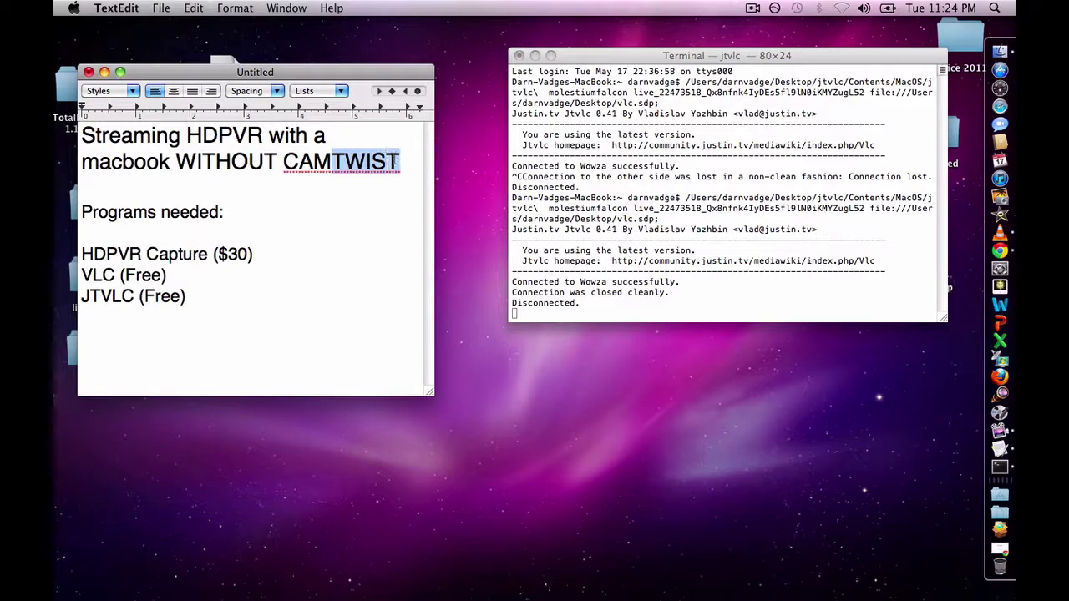
click(72, 9)
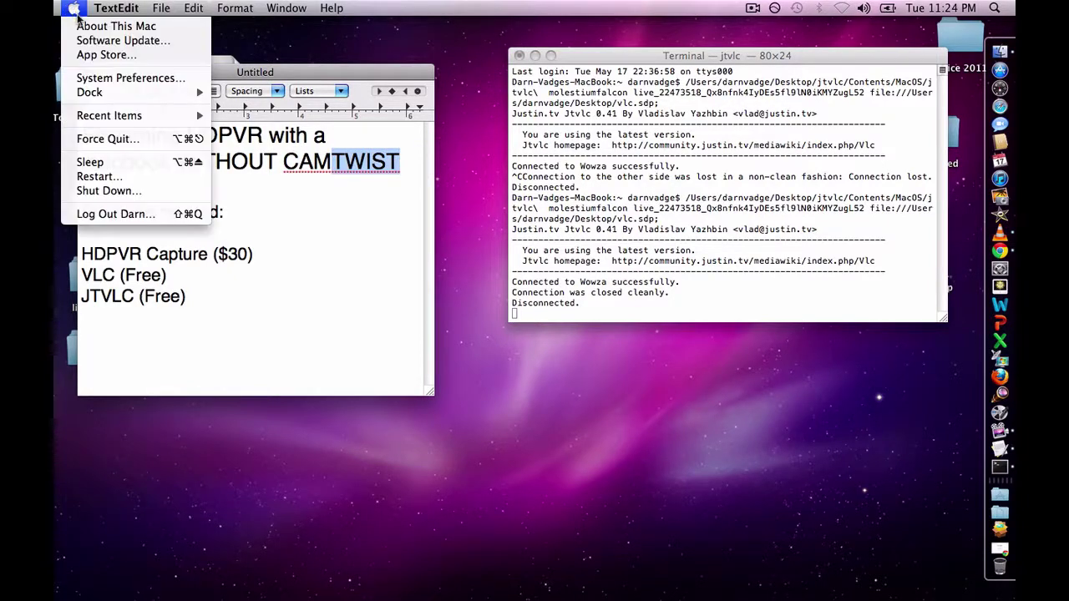
click(92, 31)
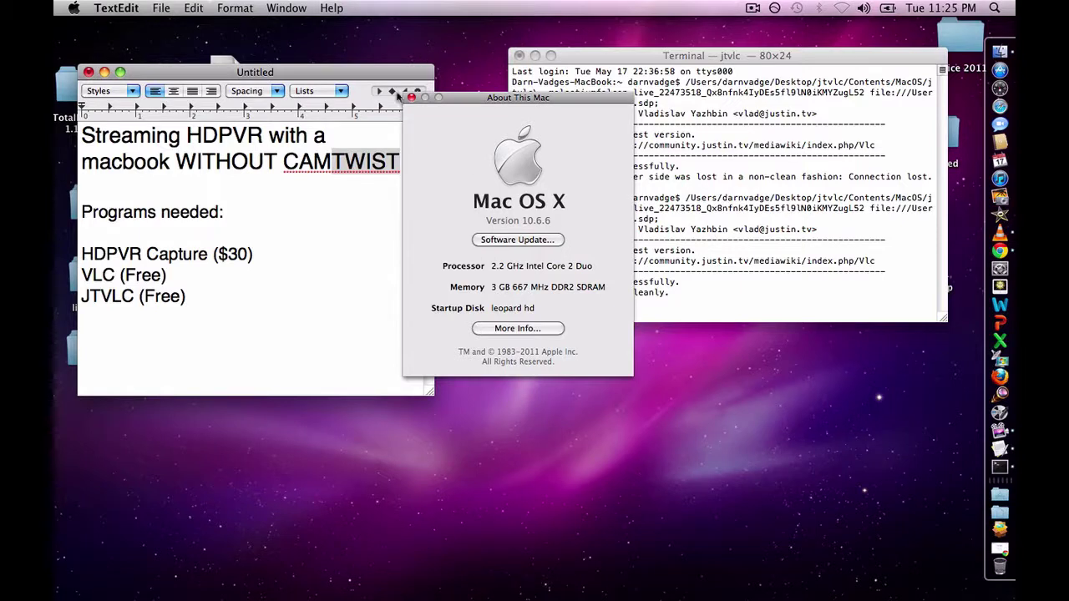
click(416, 98)
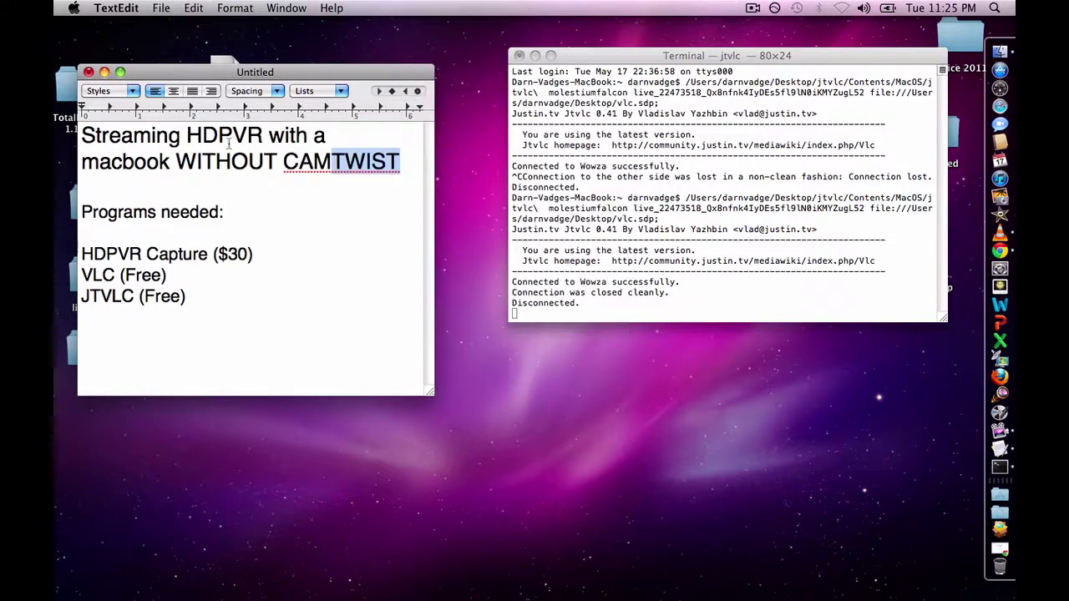
click(106, 254)
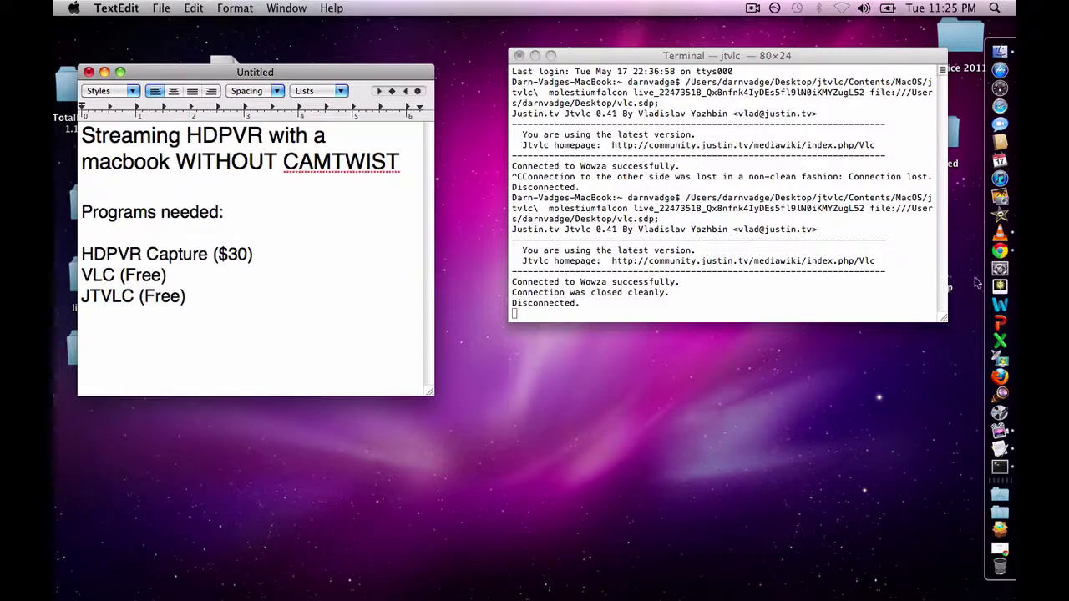
Step: Search the Mac for "hdp" and launch the HDPVRCapture application
click(995, 8)
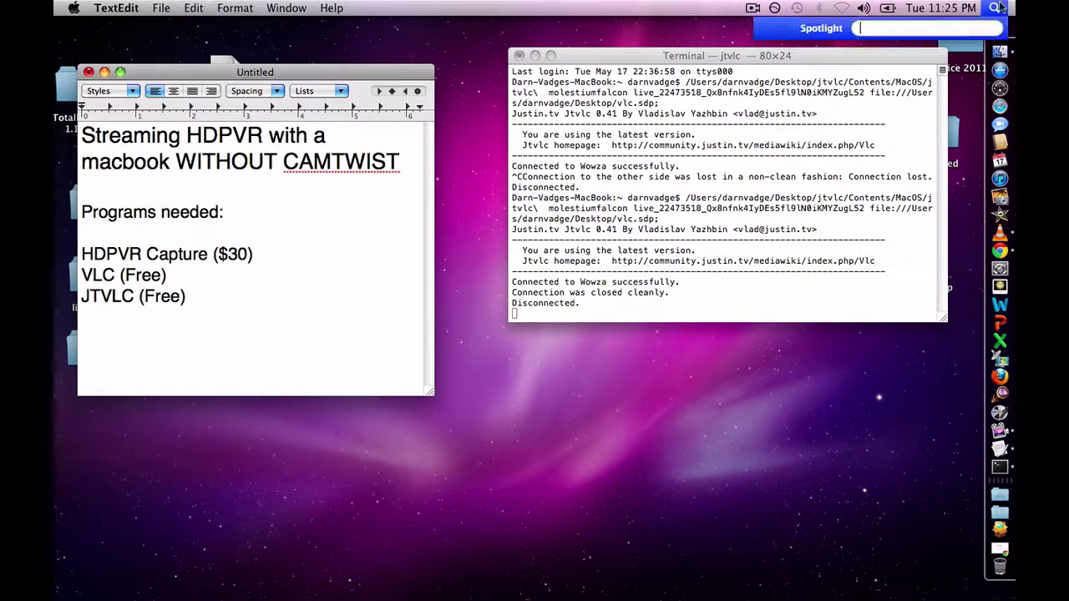
text(hdp)
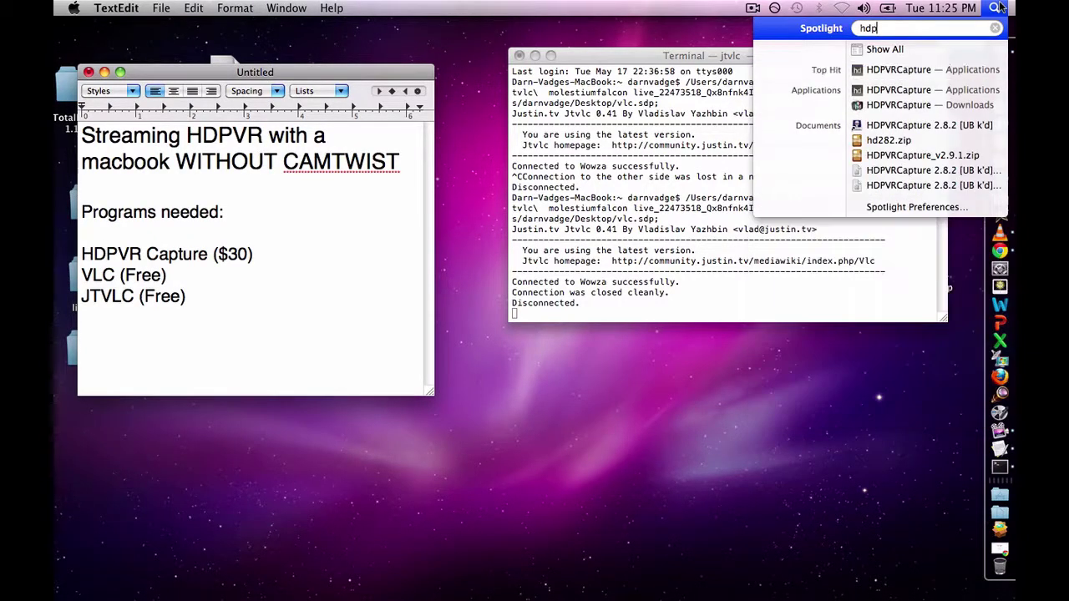
key(Return)
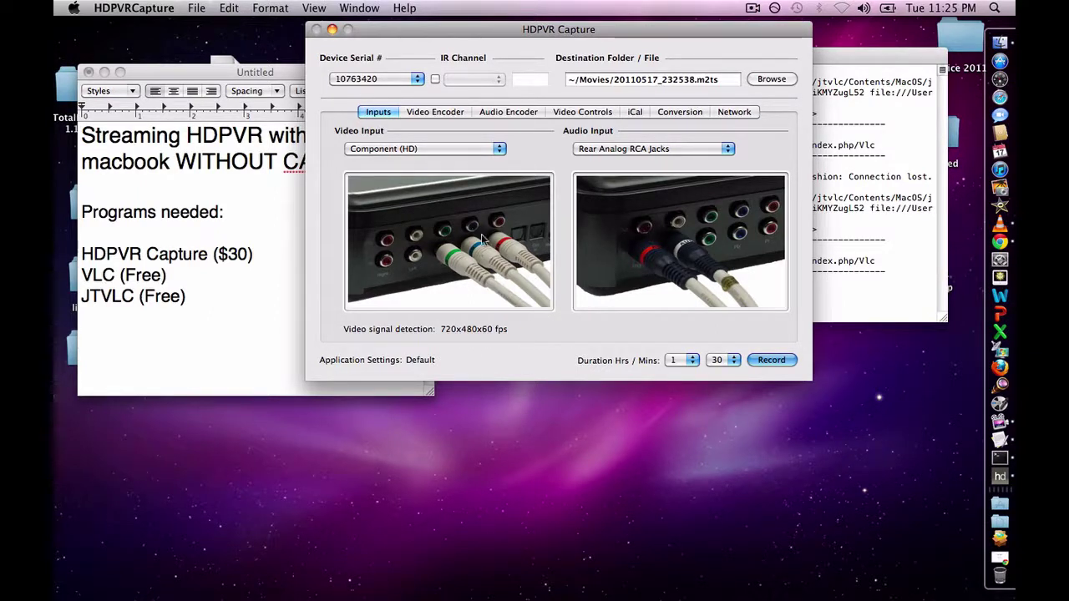
Step: Review the audio input choices and the video encoder, audio encoder, video controls, iCal and conversion settings
click(676, 154)
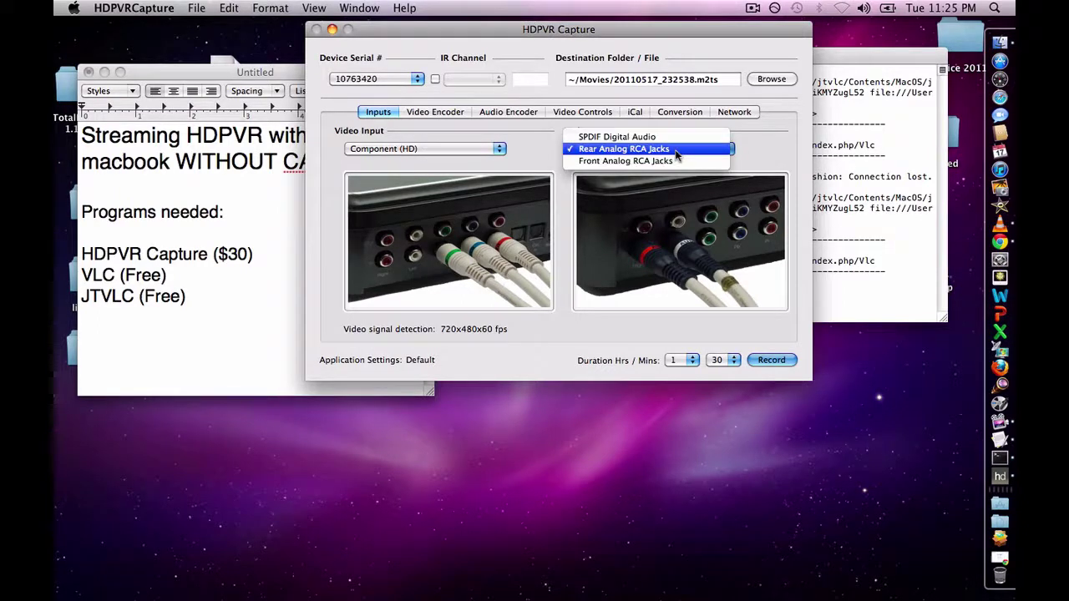
click(789, 143)
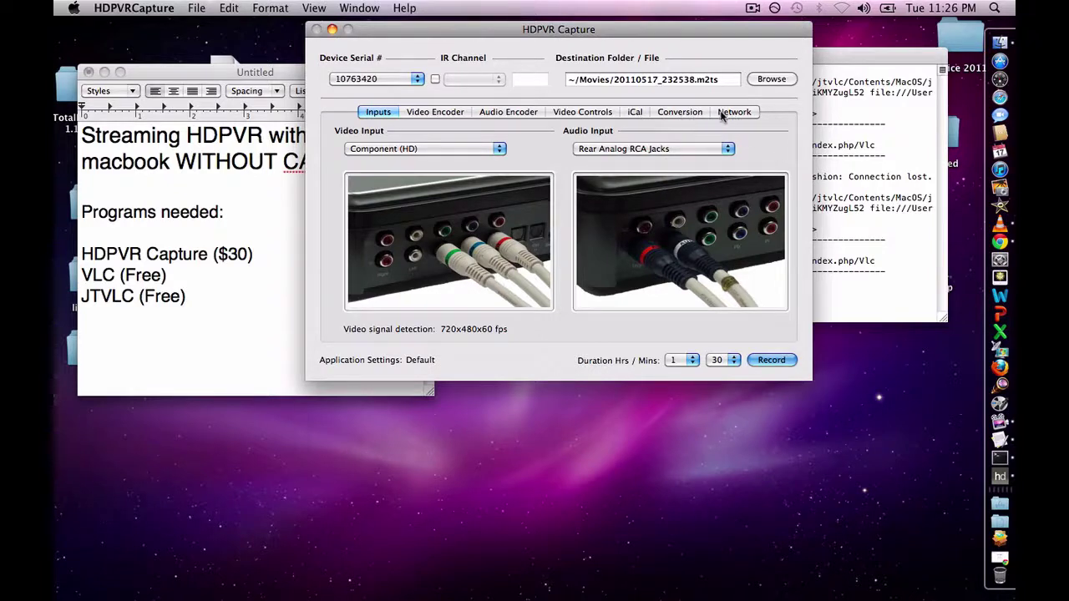
click(418, 111)
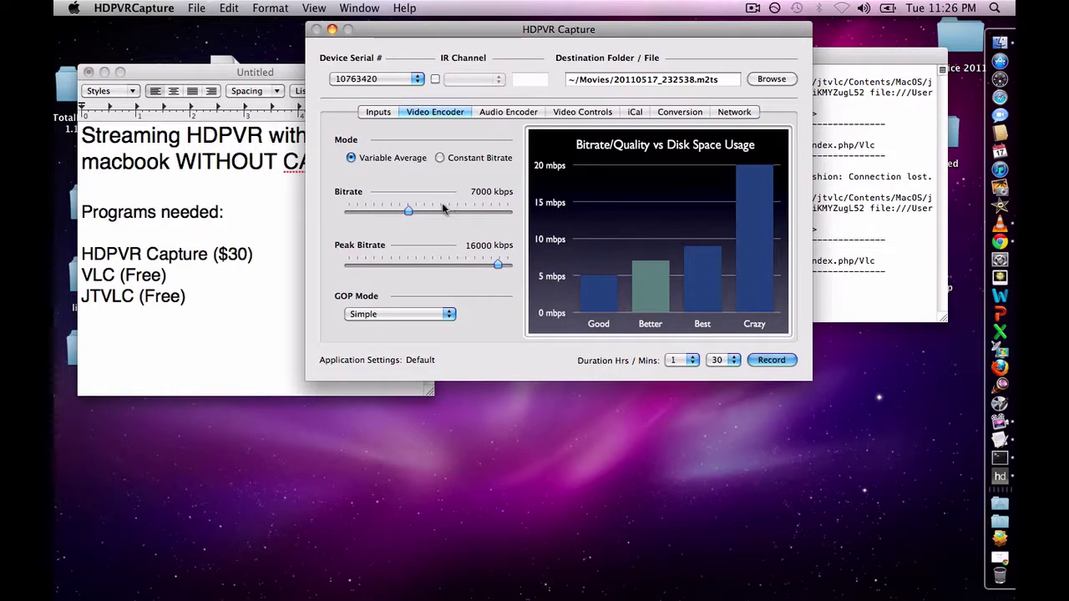
click(484, 113)
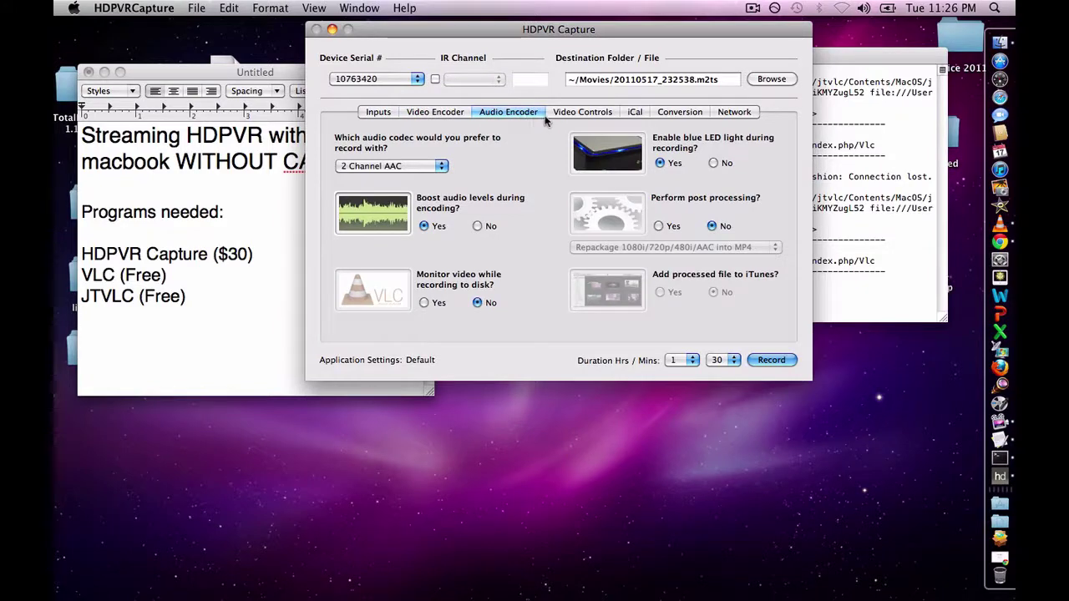
click(568, 114)
click(633, 112)
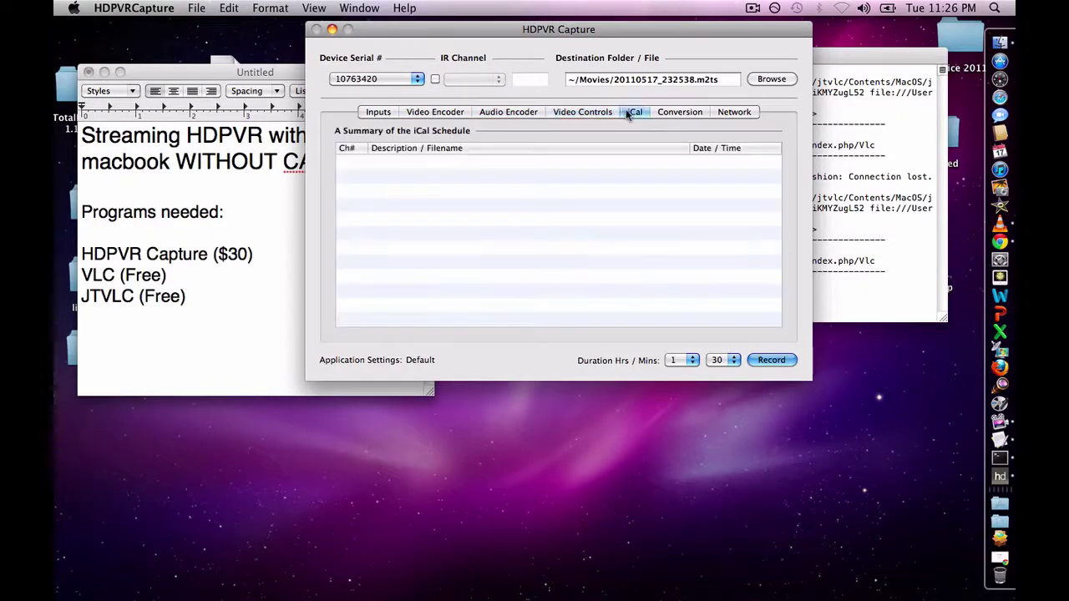
click(679, 112)
Step: In the network streaming settings, disable storing the recording in the destination folder and enable sending the captured video over UDP
click(718, 112)
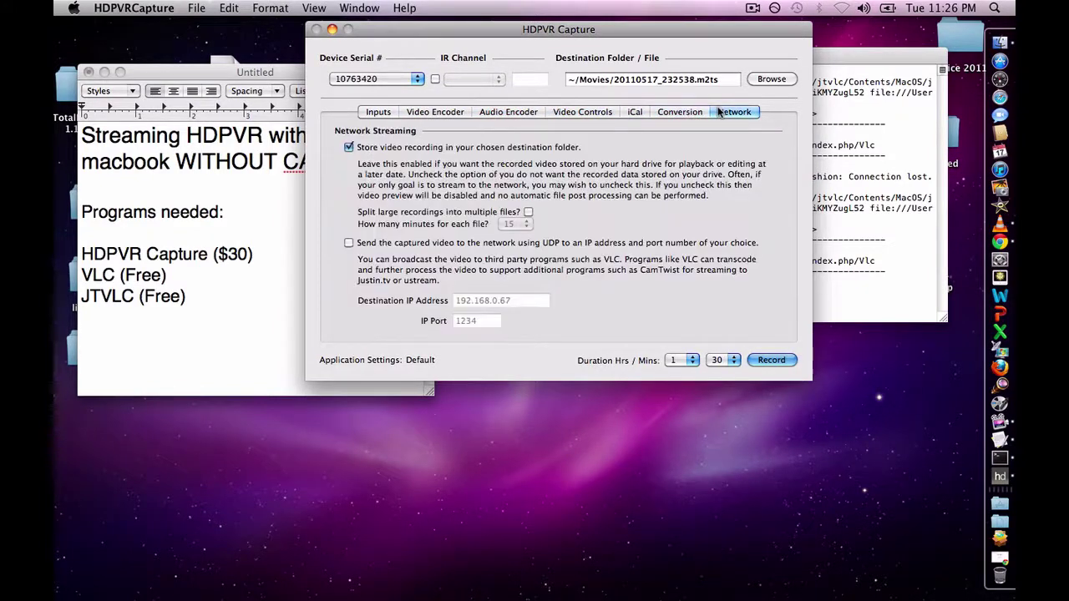
click(349, 147)
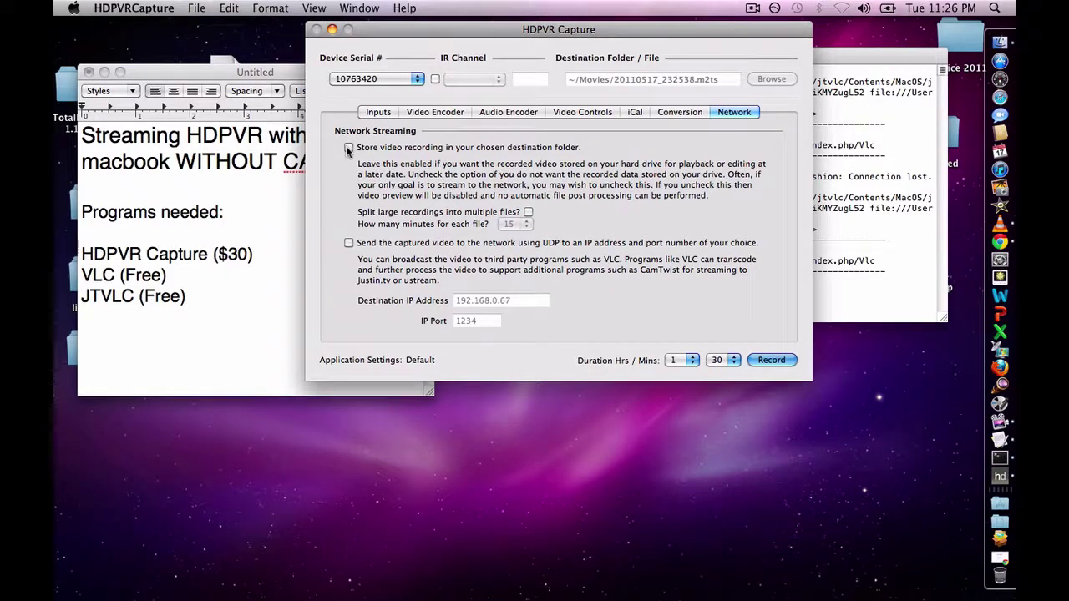
click(349, 148)
click(349, 243)
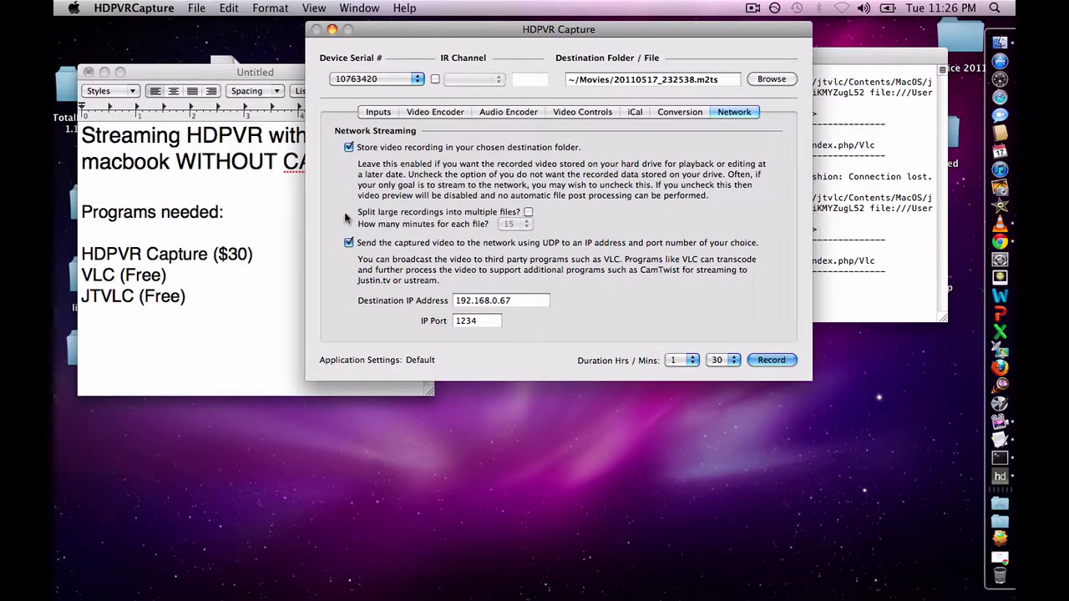
click(349, 148)
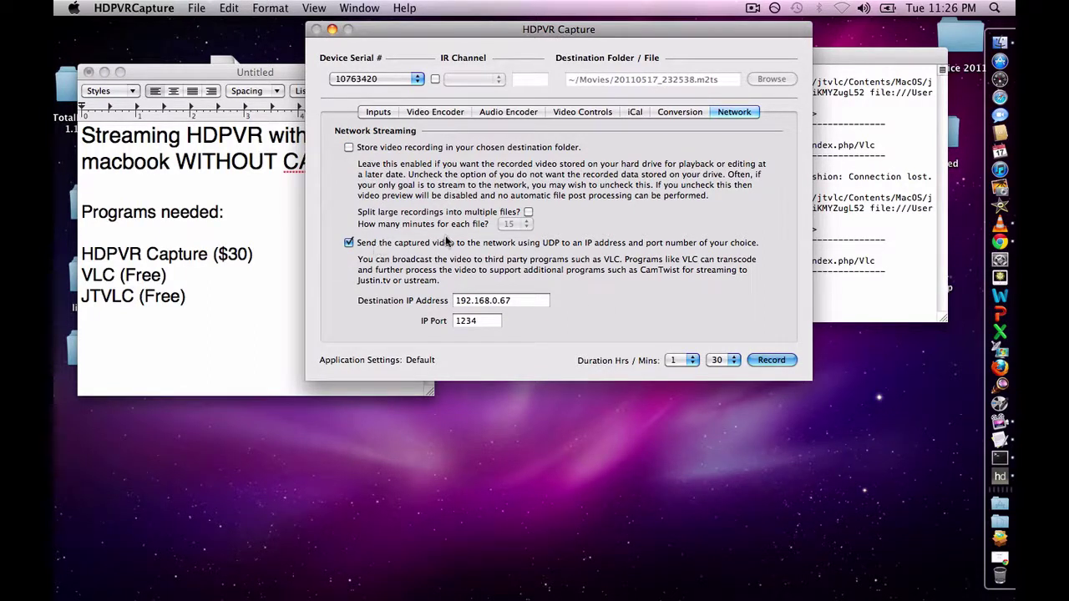
Step: Set the destination IP address for the UDP stream to 127.0.0.1
click(517, 304)
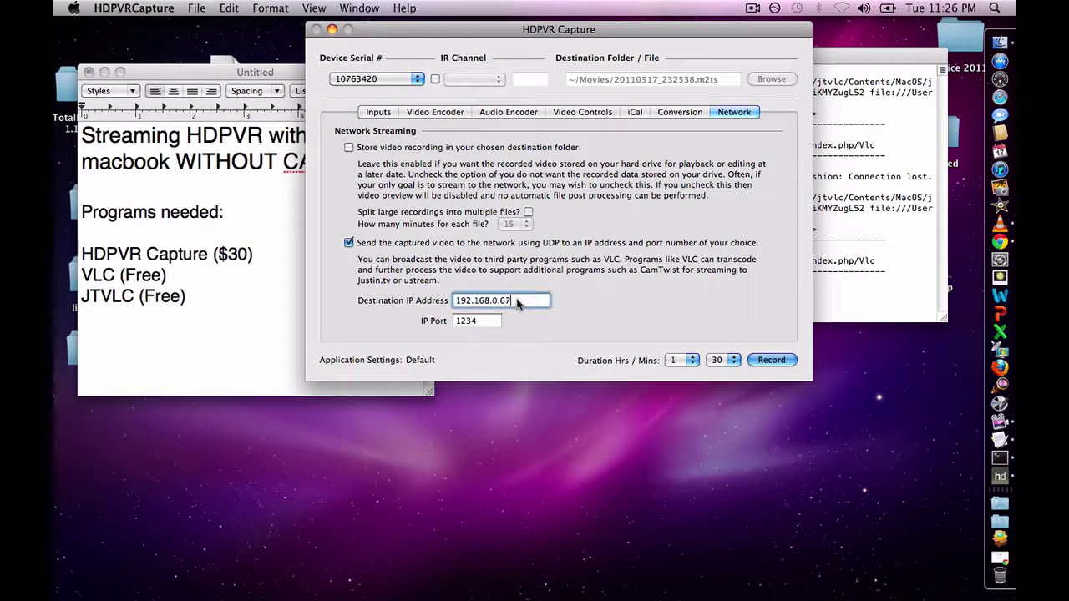
drag(517, 304, 375, 261)
key(BackSpace)
text(127.0.01)
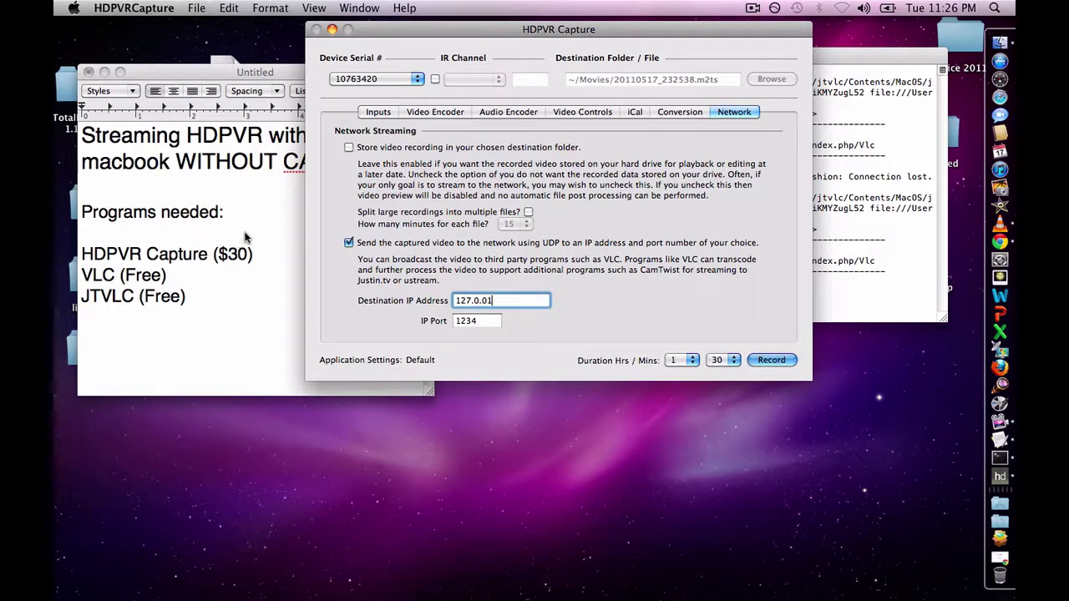
key(BackSpace)
click(499, 321)
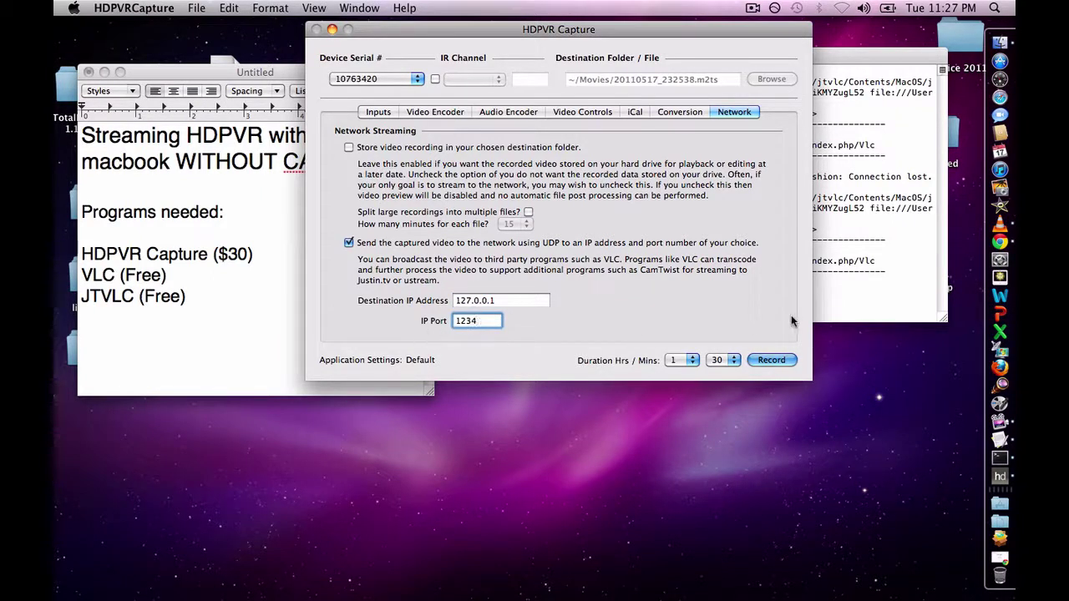
Step: Start the capture and minimise the text notes and capture windows
click(773, 360)
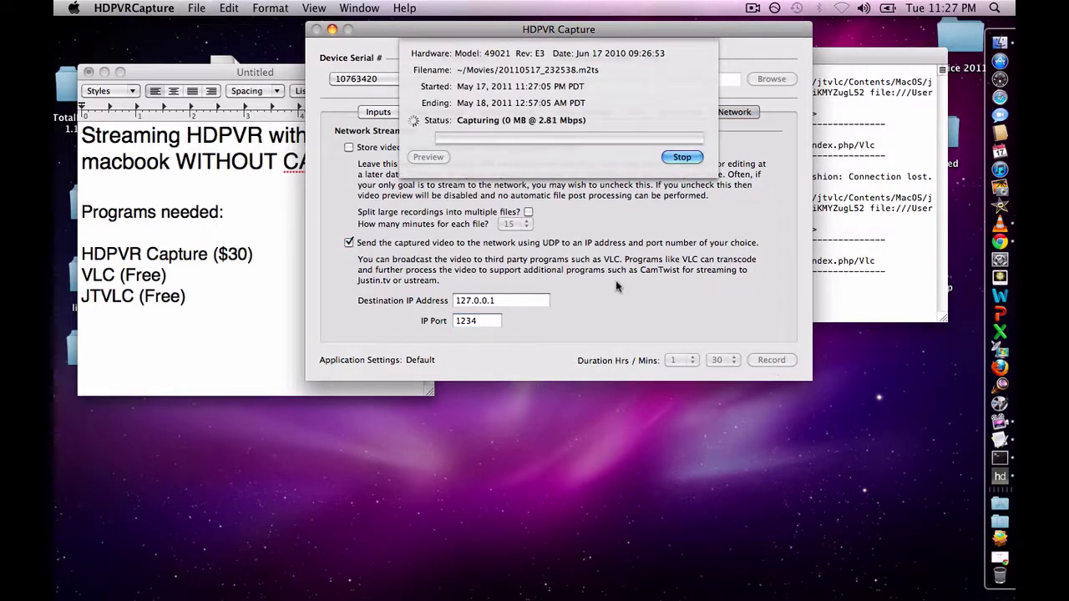
click(215, 71)
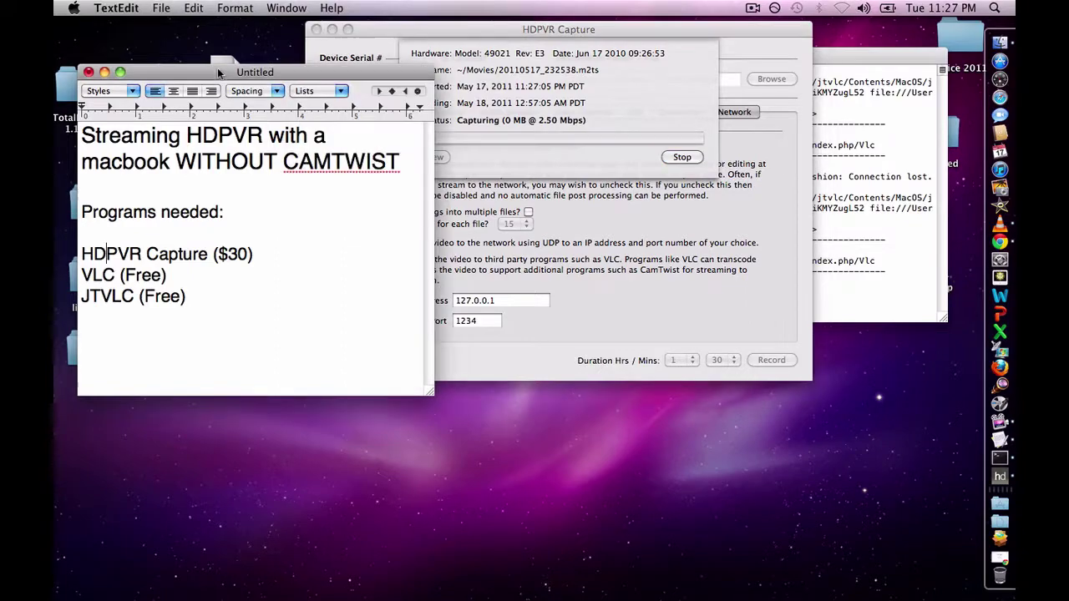
click(104, 72)
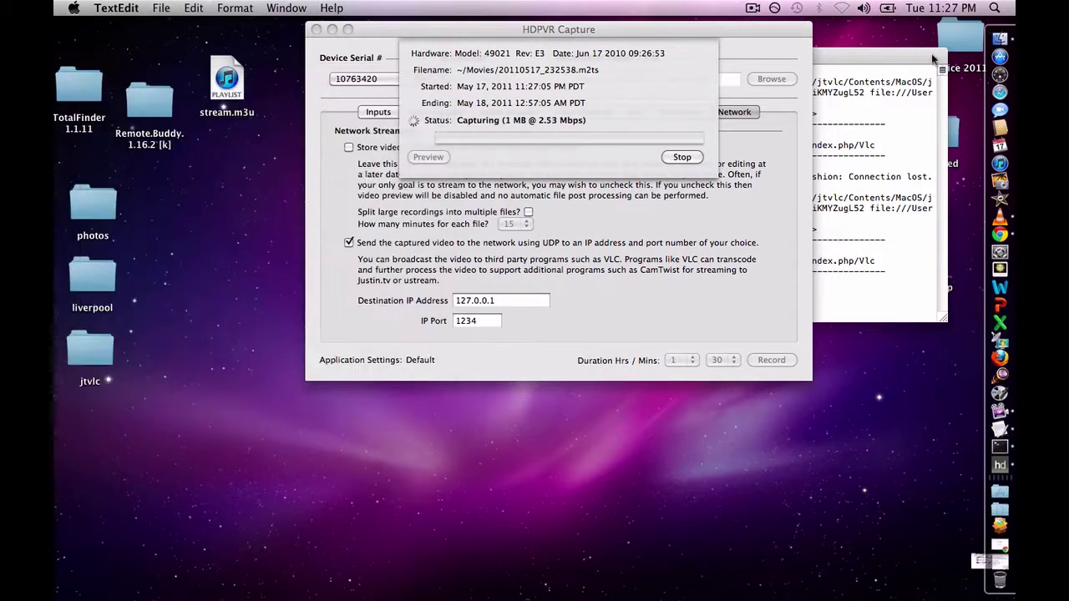
click(332, 30)
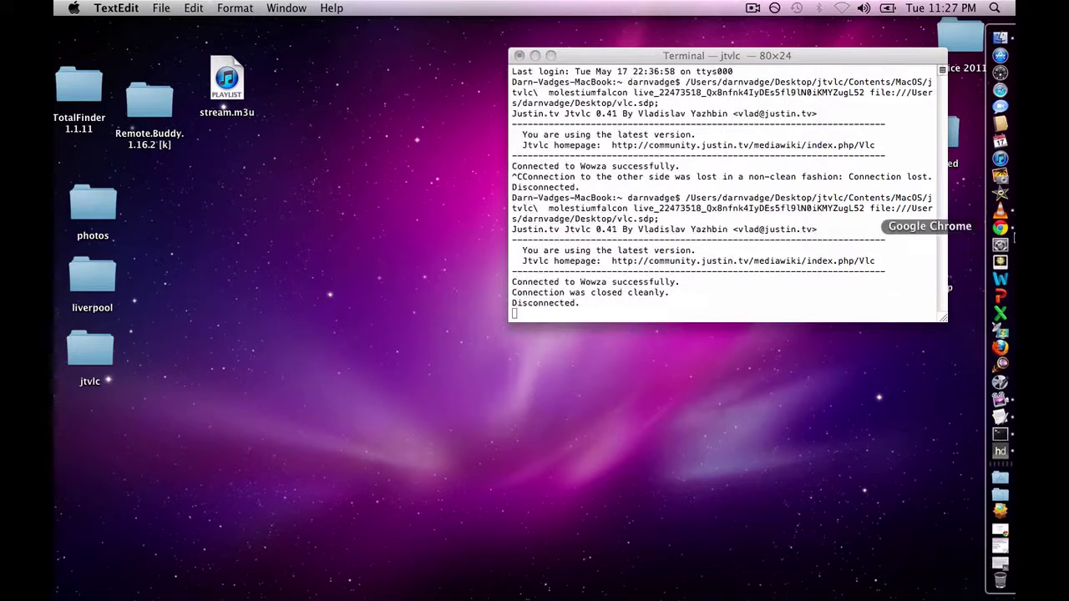
Step: Switch to VLC, open the network stream udp://@:1234 to test the feed, and stop its playback
click(1000, 210)
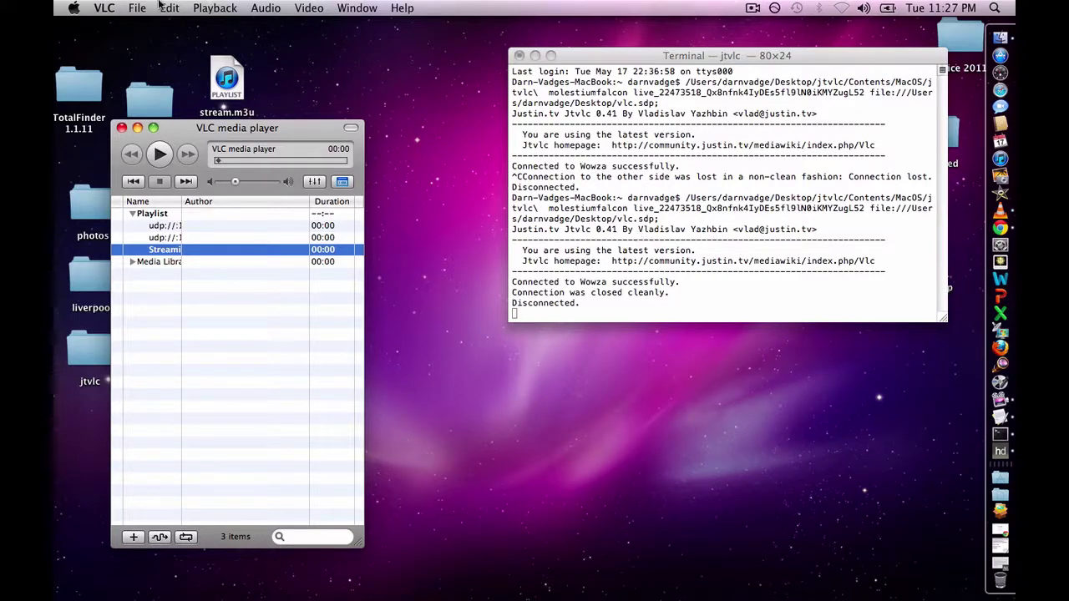
click(126, 6)
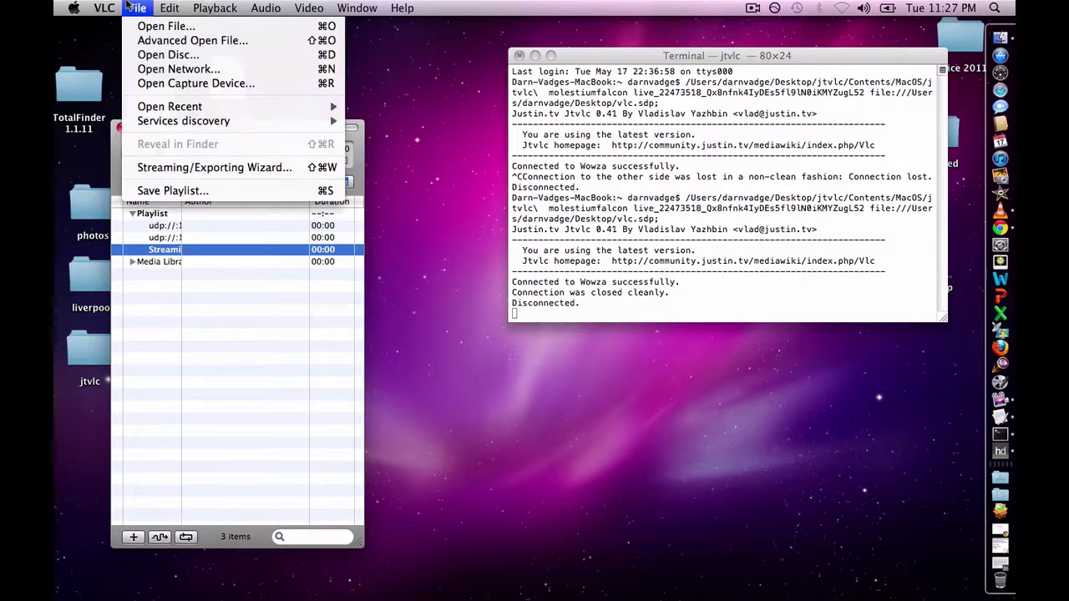
click(166, 73)
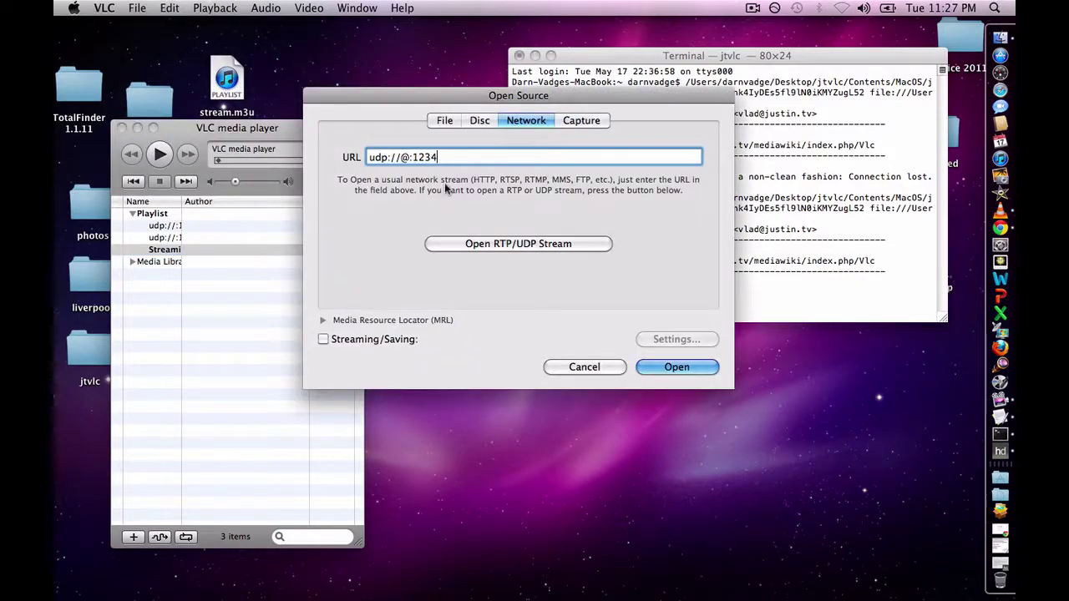
click(668, 366)
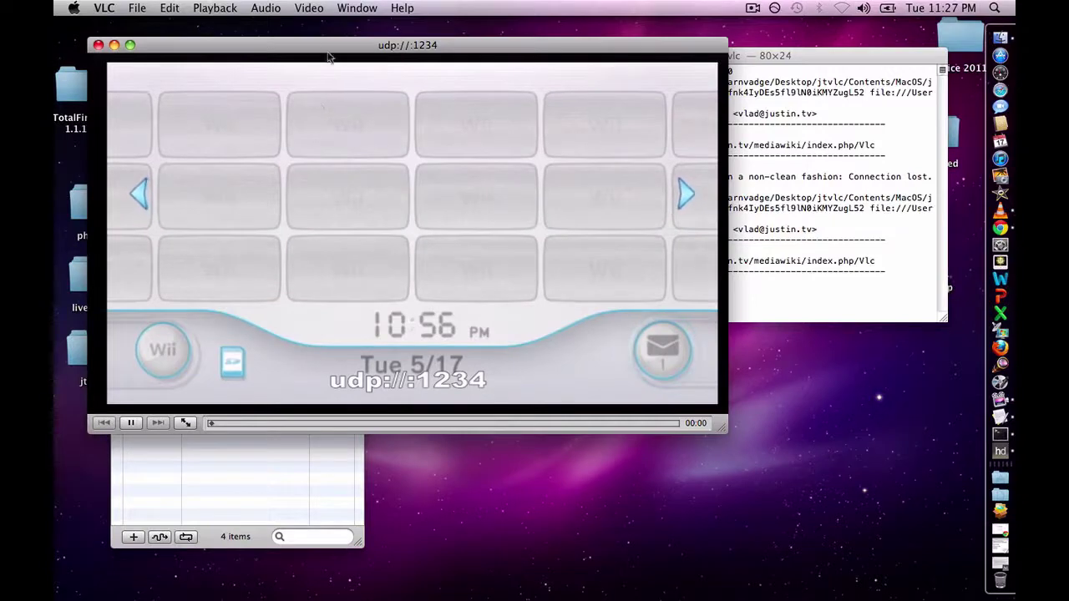
drag(334, 52, 473, 82)
drag(539, 102, 618, 112)
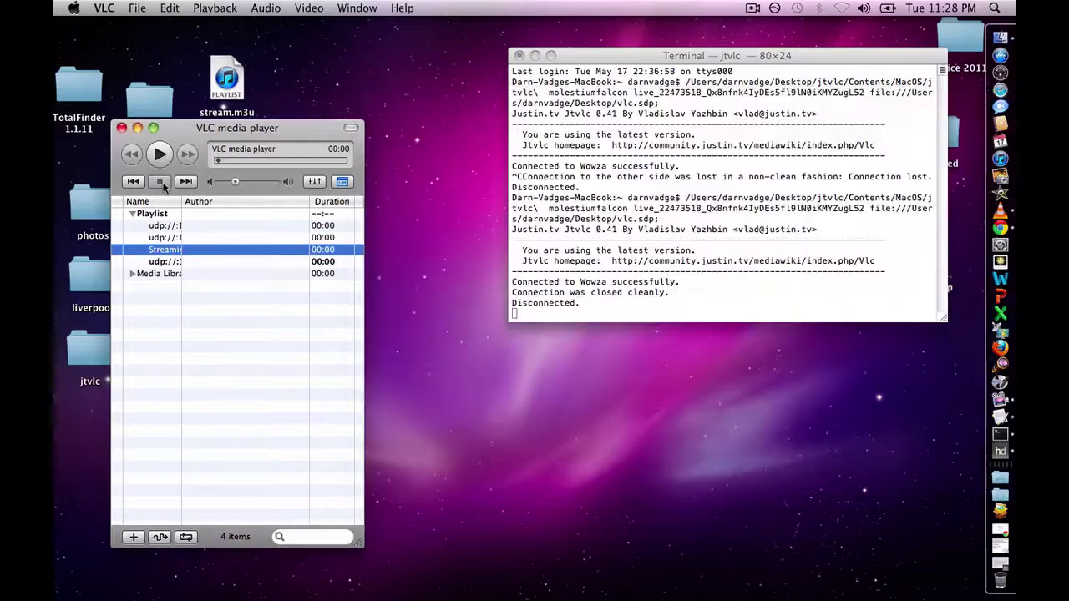
Step: Show all VLC preferences and open the RTP settings under the Sout stream output
click(106, 8)
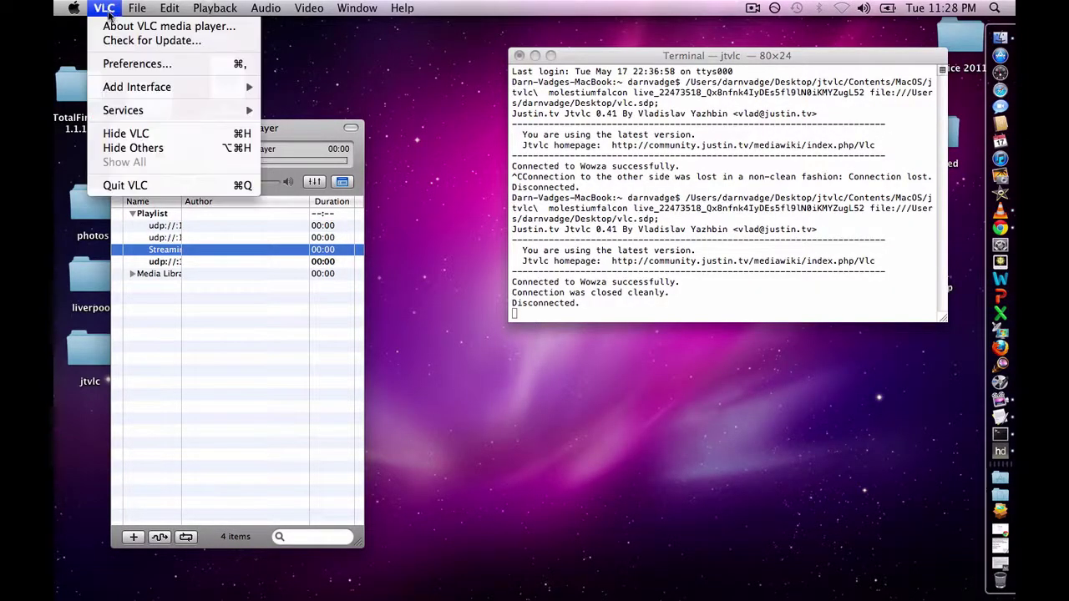
click(131, 67)
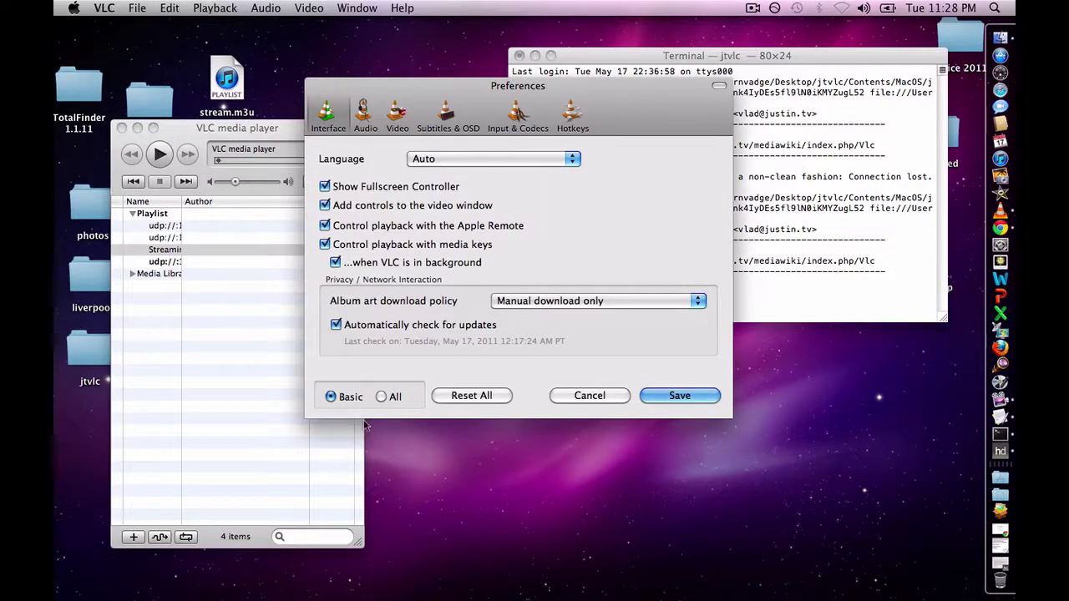
click(381, 397)
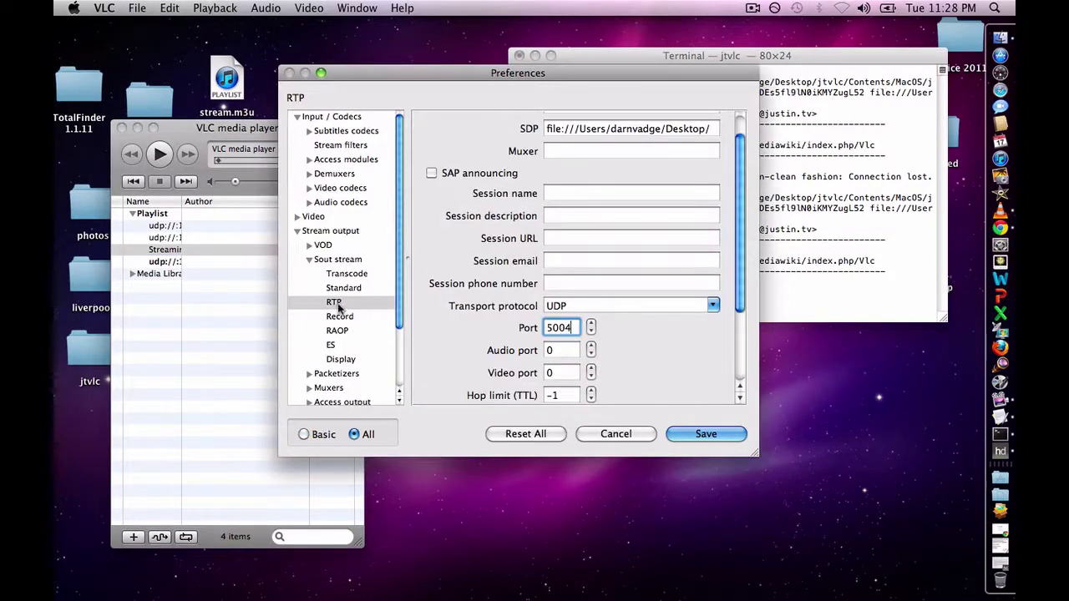
click(339, 305)
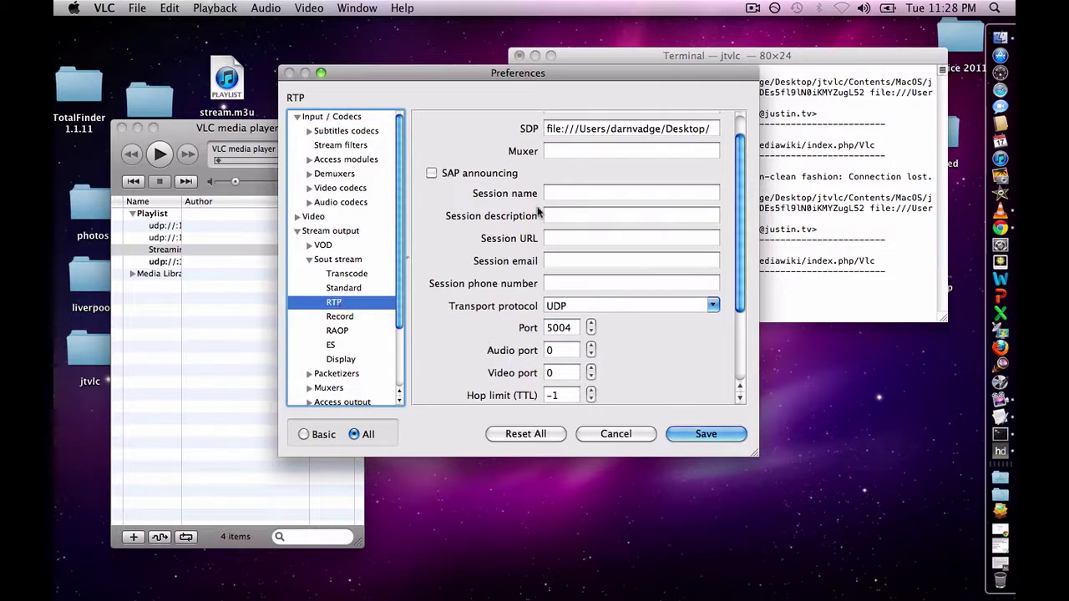
Step: Examine the full SDP file path, through to its vlc.sdp file name, and the port in the RTP settings
triple_click(547, 128)
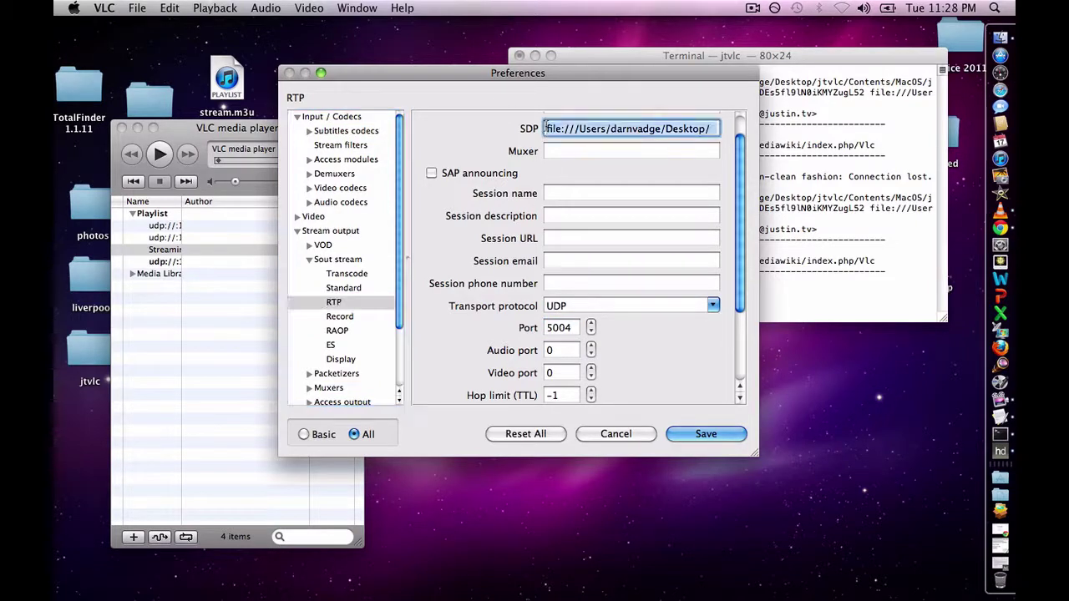
scroll(545, 129, up, 2)
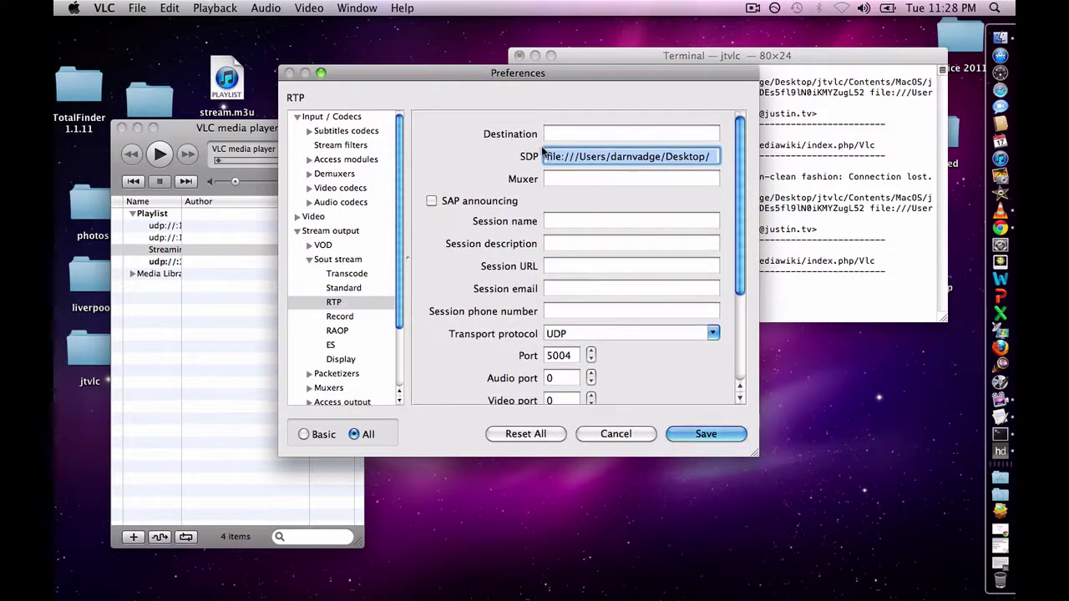
click(549, 157)
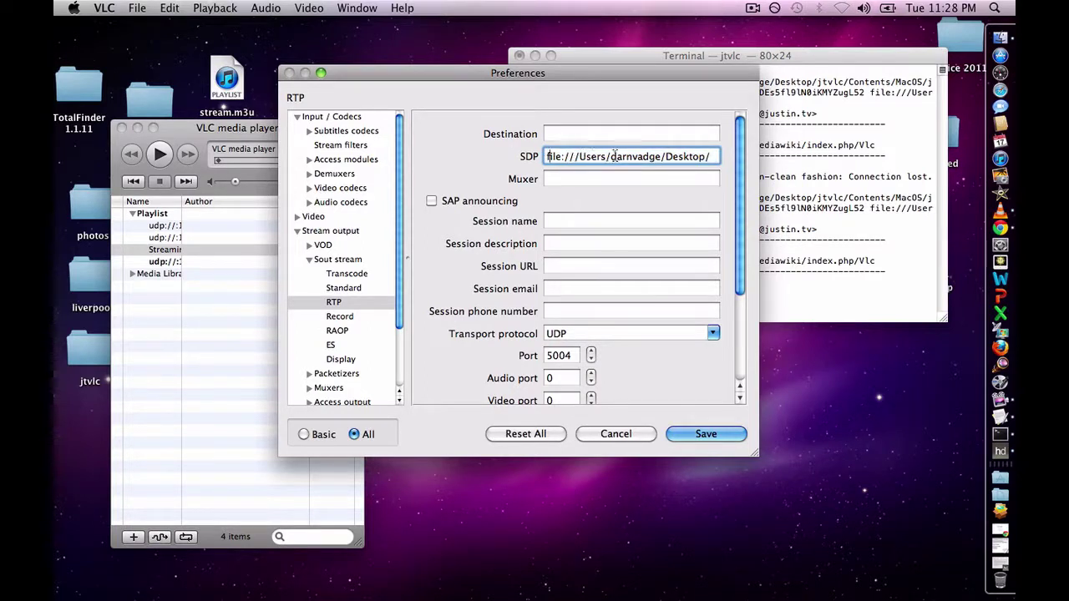
drag(612, 156, 667, 152)
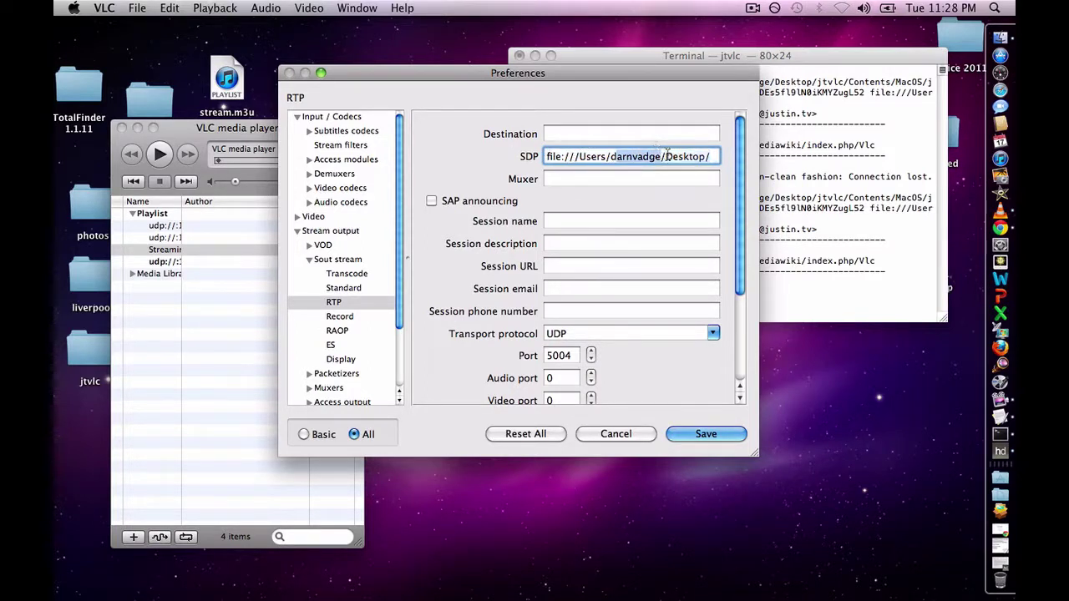
click(666, 154)
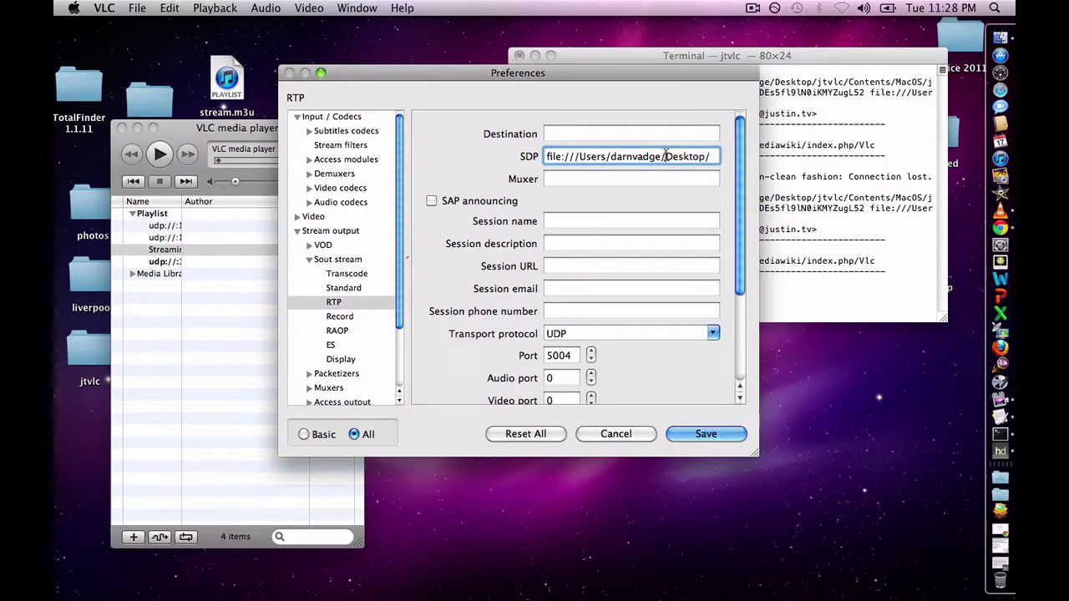
drag(665, 154, 738, 150)
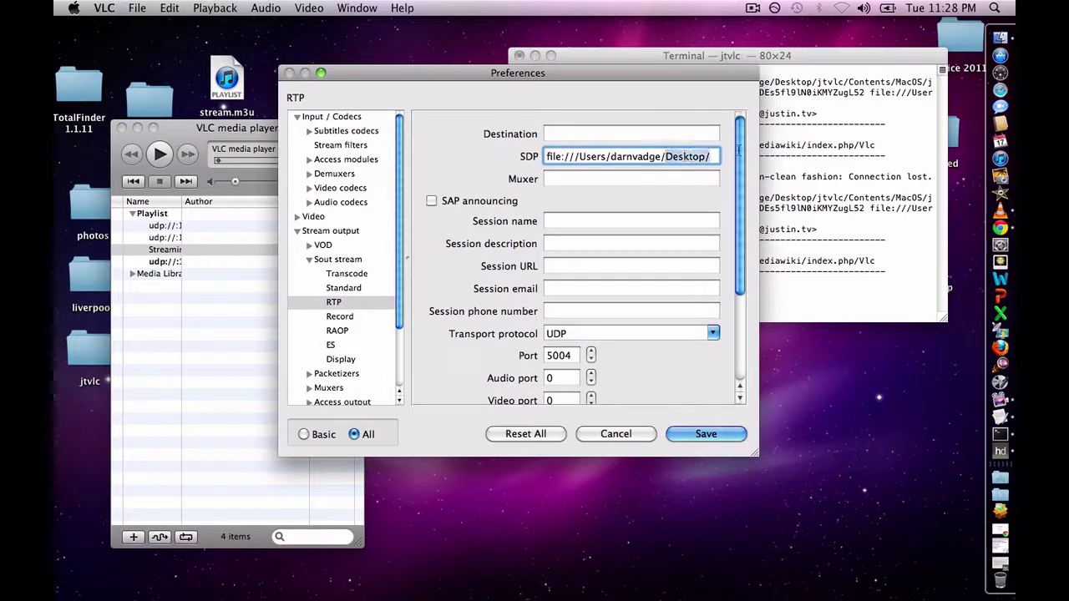
click(713, 156)
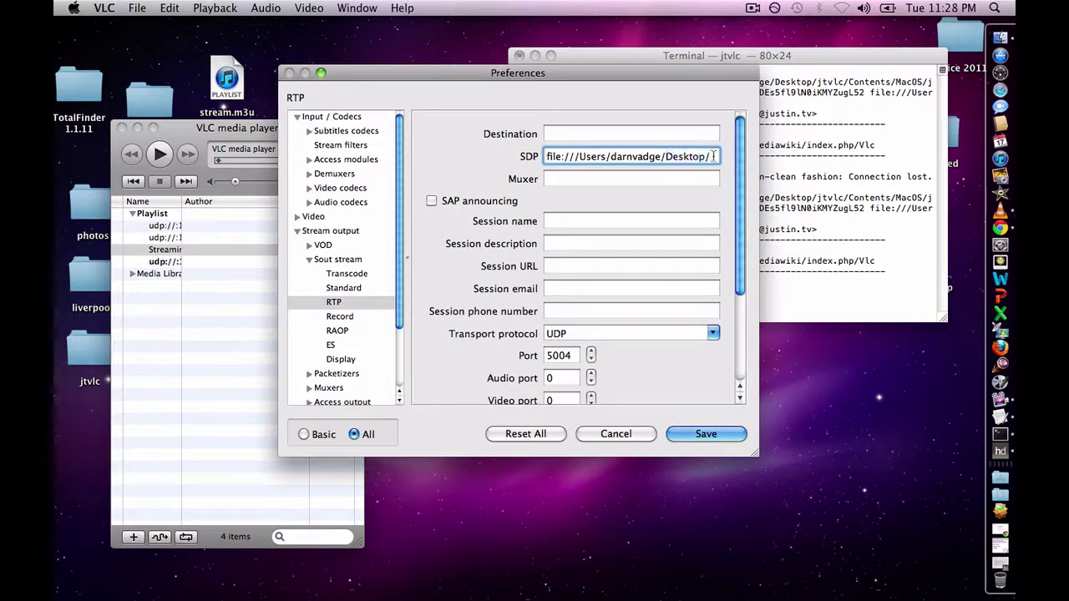
text(vlc.sdp)
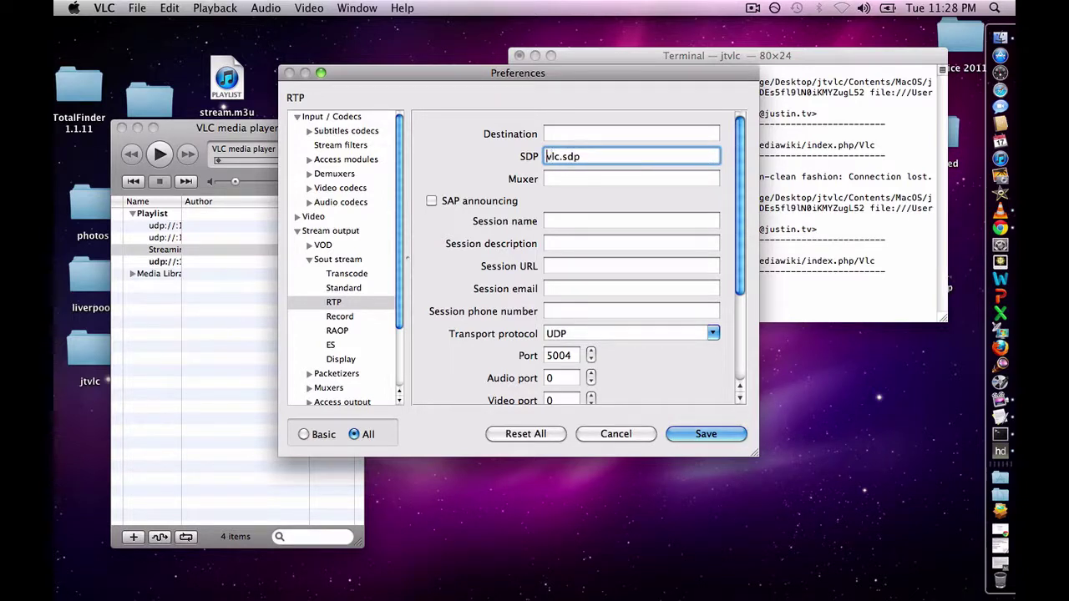
key(Home)
key(Right)
key(Right)
click(604, 161)
click(569, 357)
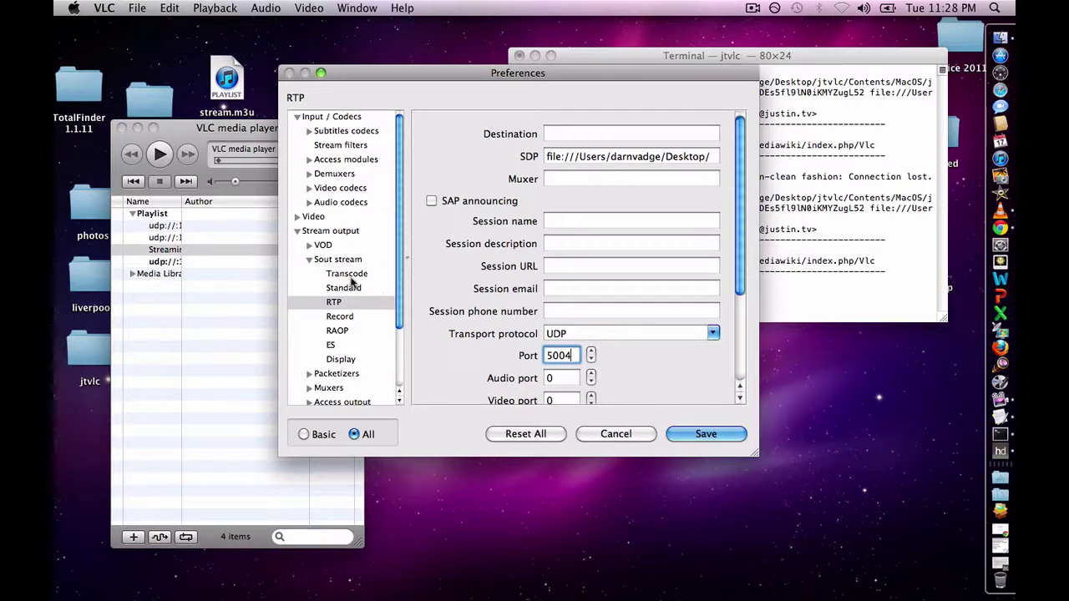
Step: Open the Sout stream Transcode settings and examine the video encoder, bitrate, scaling and frame rate
click(350, 281)
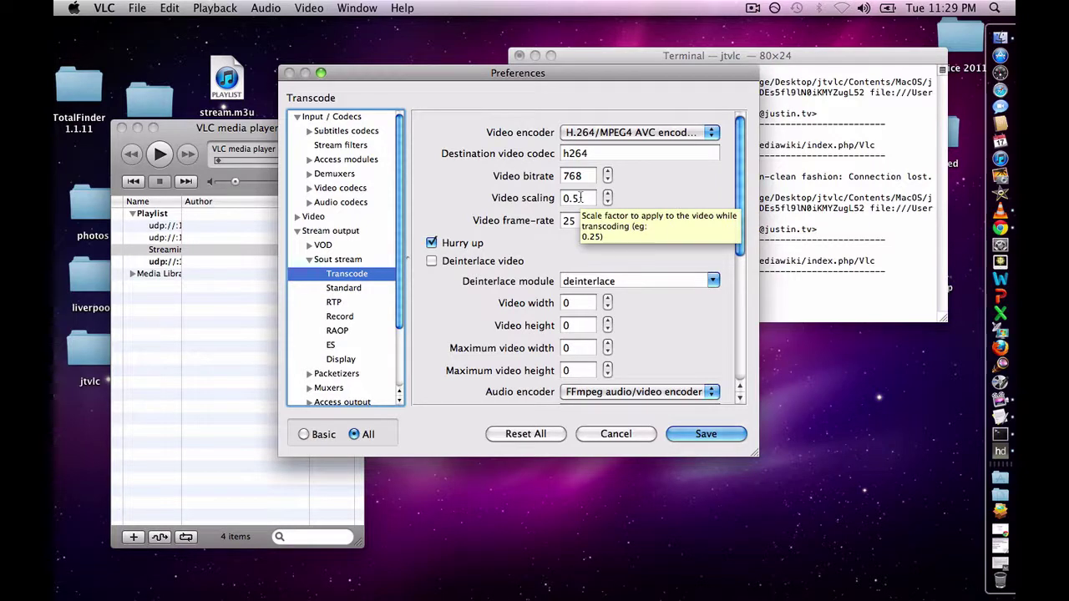
scroll(580, 198, down, 5)
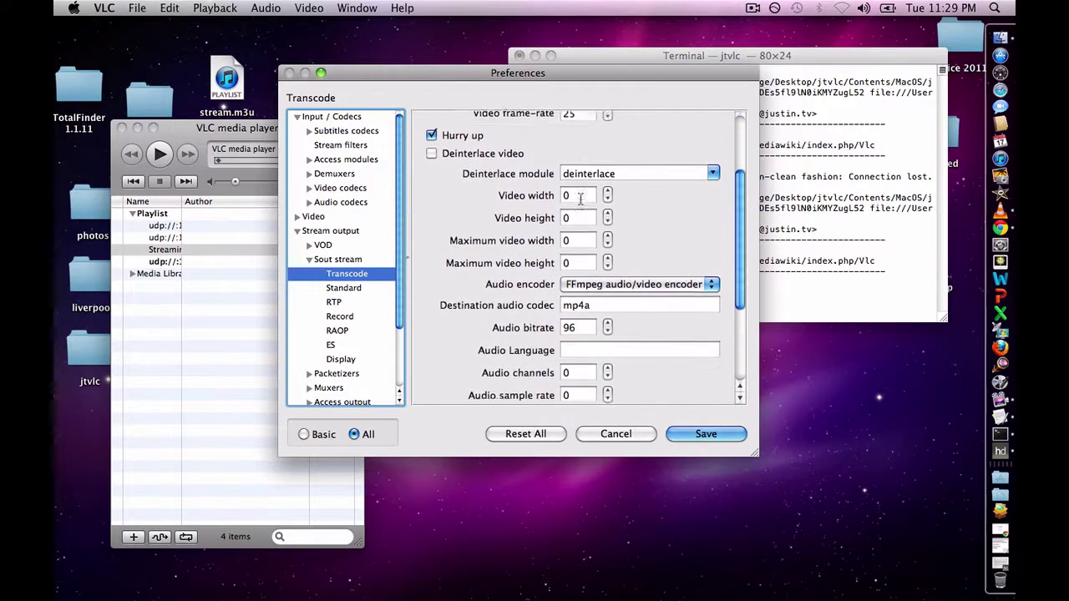
scroll(580, 200, up, 5)
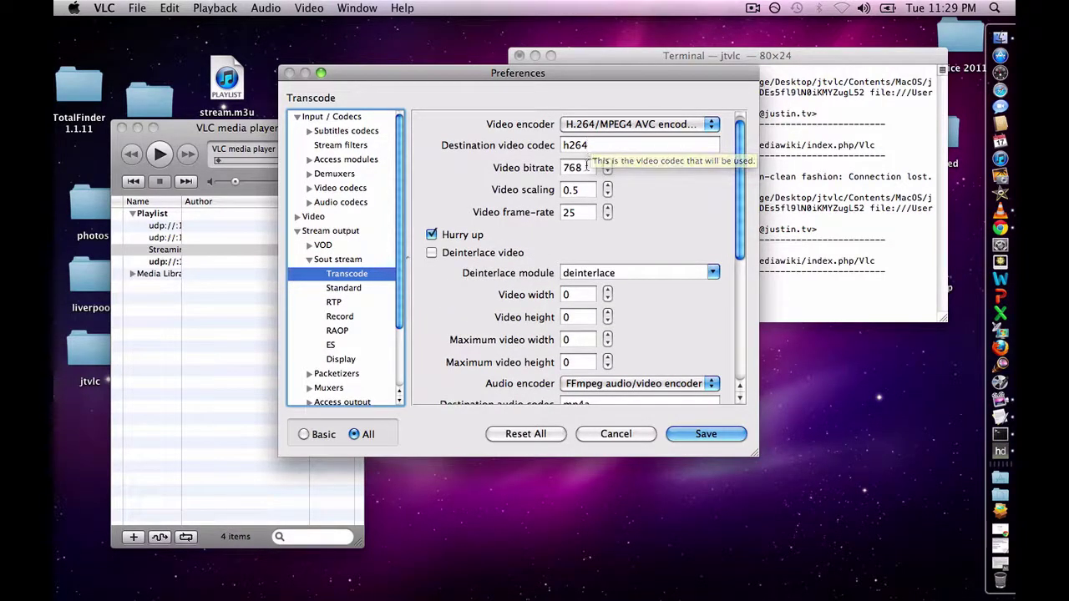
click(578, 191)
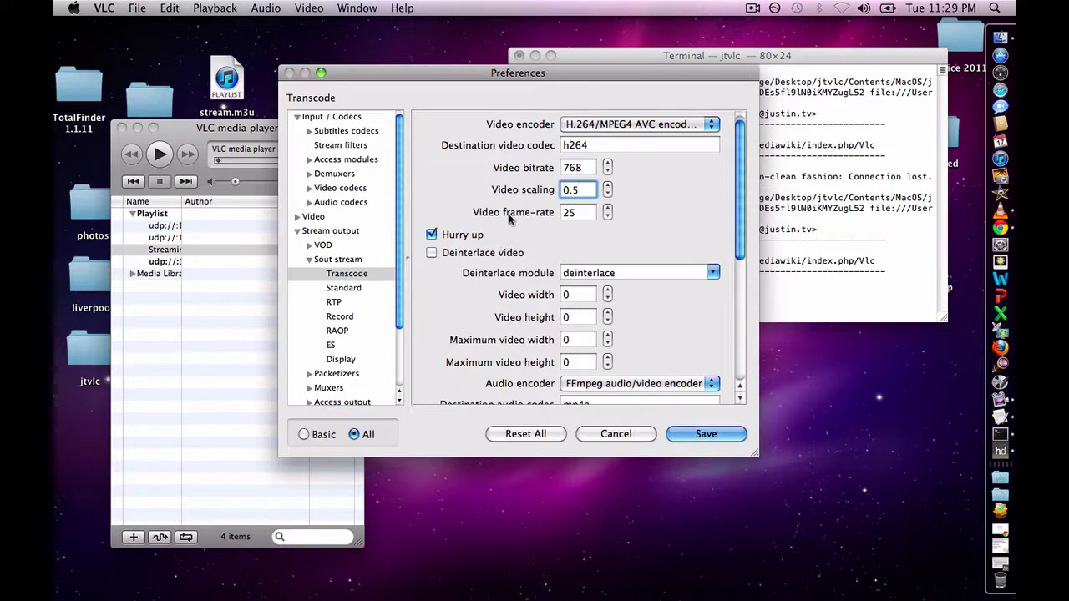
click(574, 213)
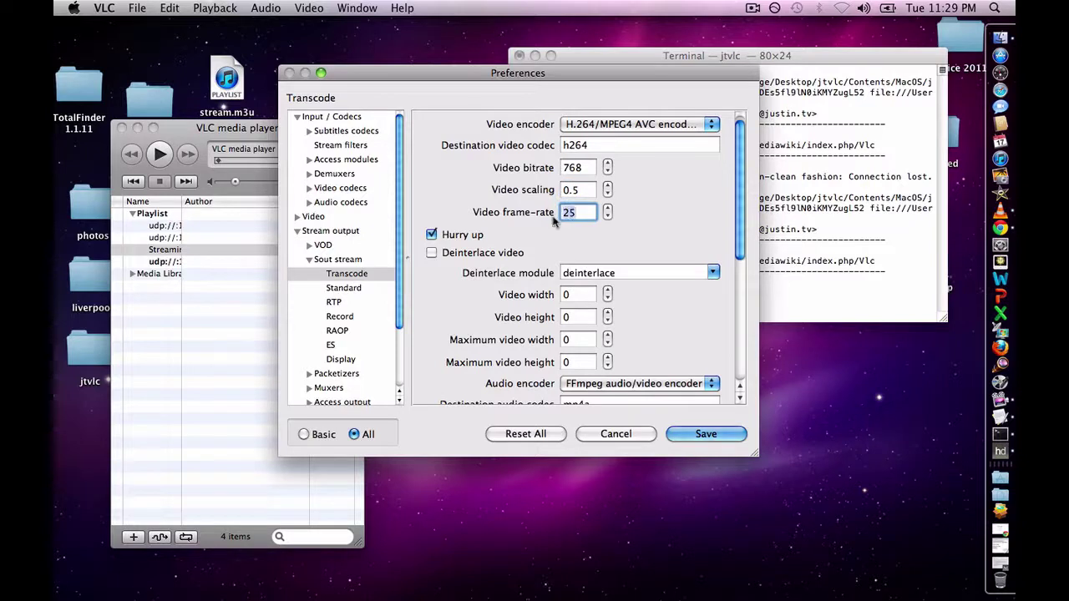
click(581, 191)
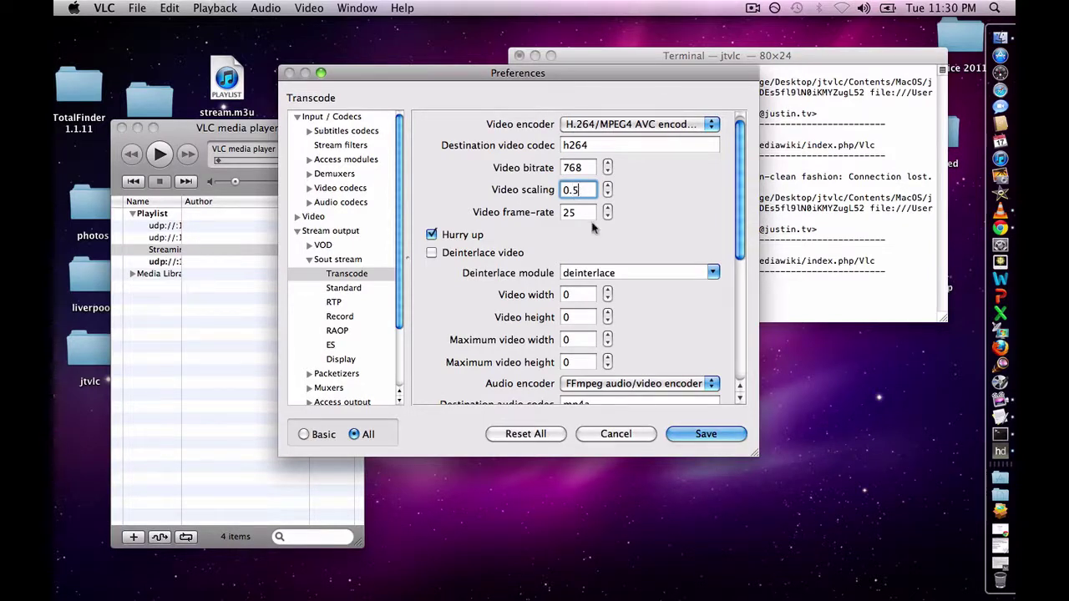
Step: Check the remaining Transcode options for audio, subtitles and threads, and save the preferences
scroll(622, 304, down, 6)
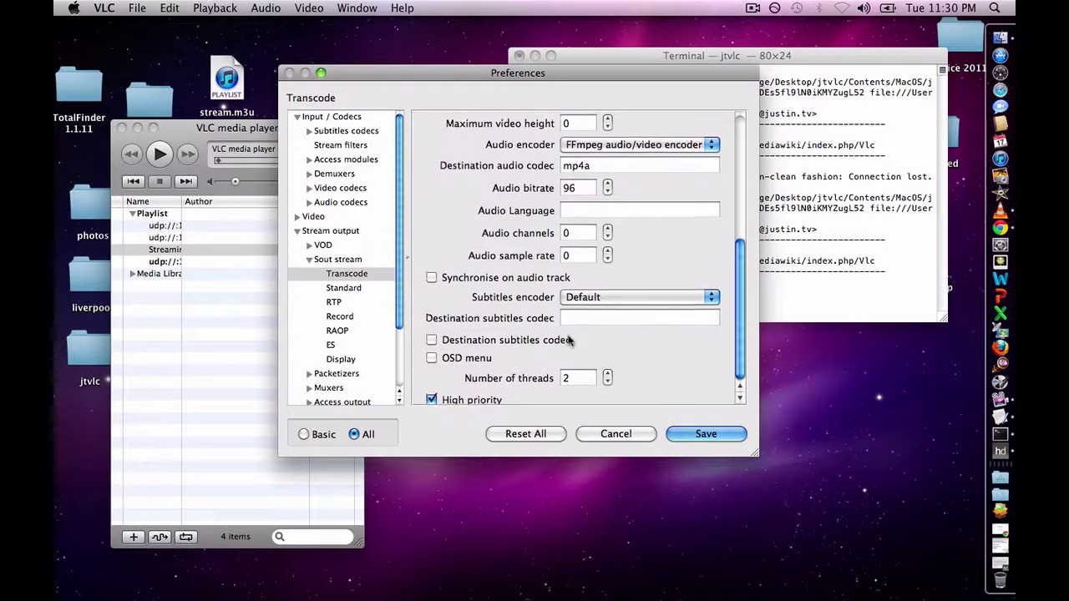
scroll(568, 337, up, 2)
scroll(568, 337, down, 2)
scroll(568, 338, up, 4)
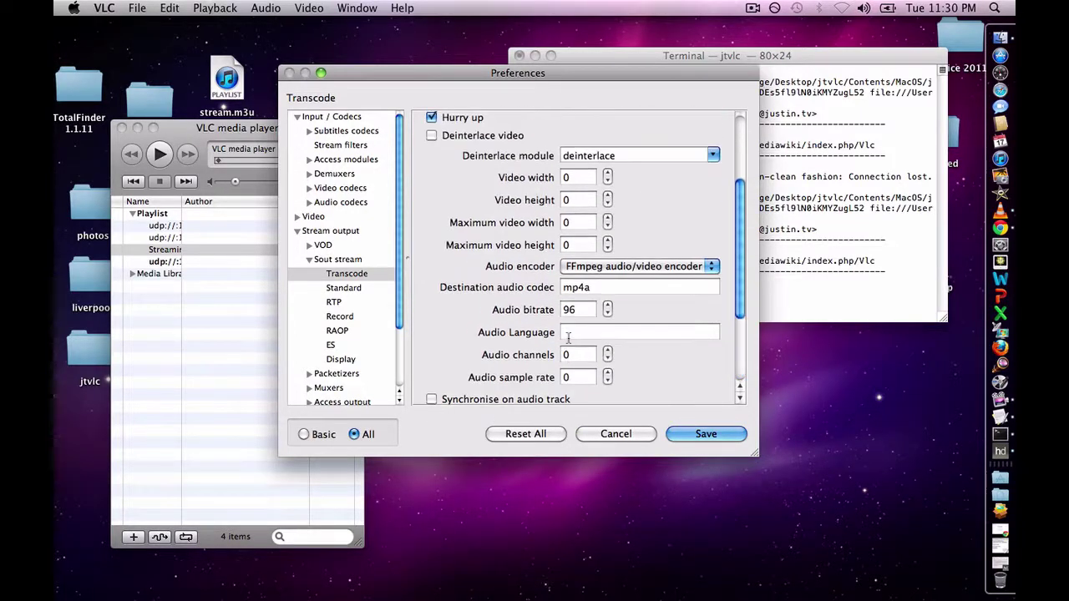
scroll(568, 338, down, 4)
scroll(568, 338, up, 8)
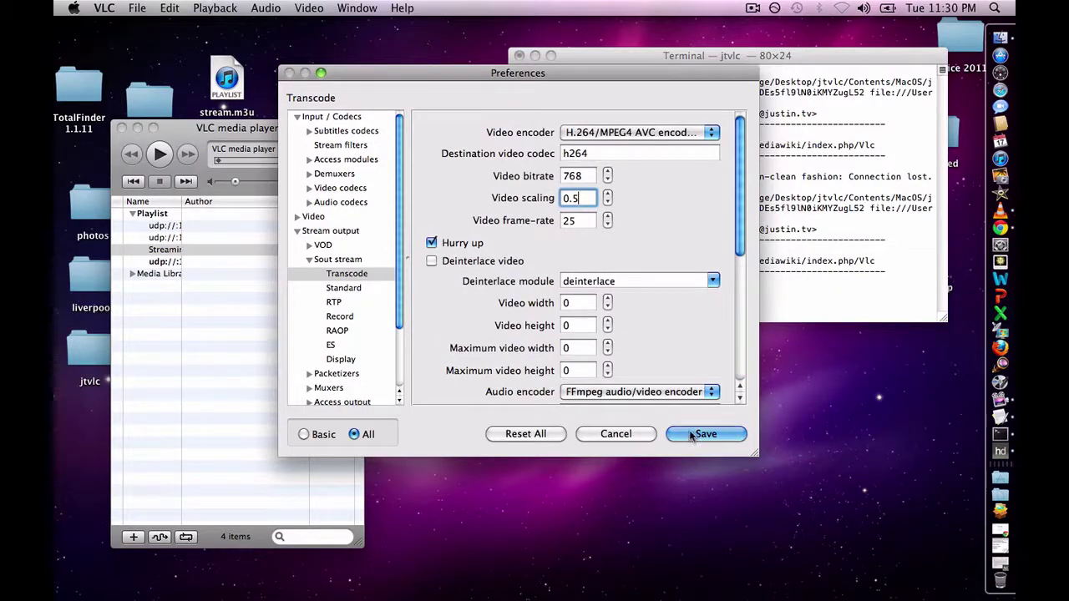
scroll(667, 339, down, 3)
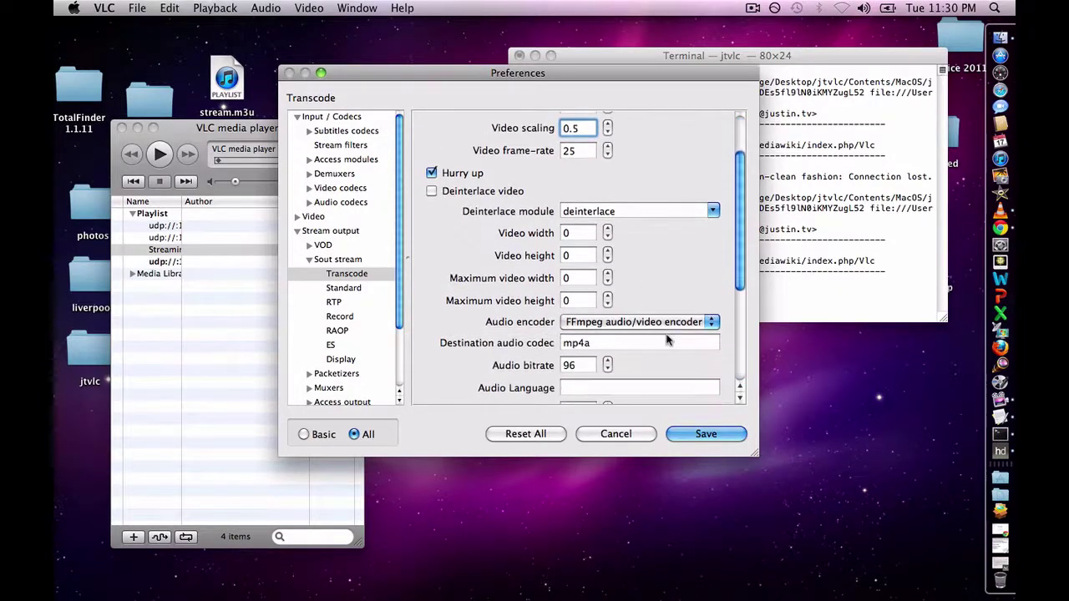
scroll(667, 339, down, 2)
scroll(667, 339, up, 5)
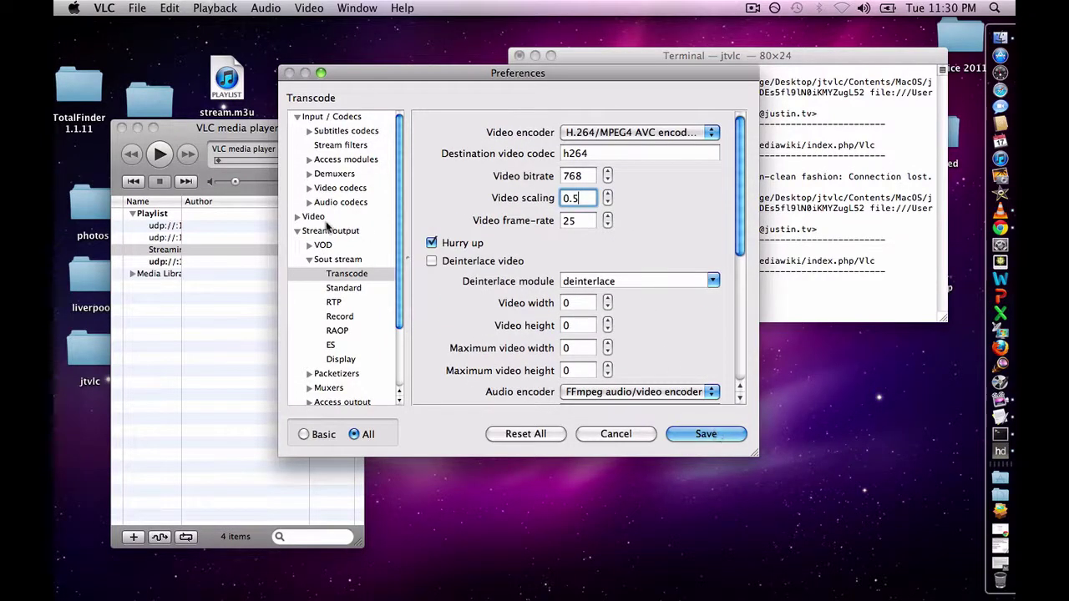
scroll(420, 375, down, 2)
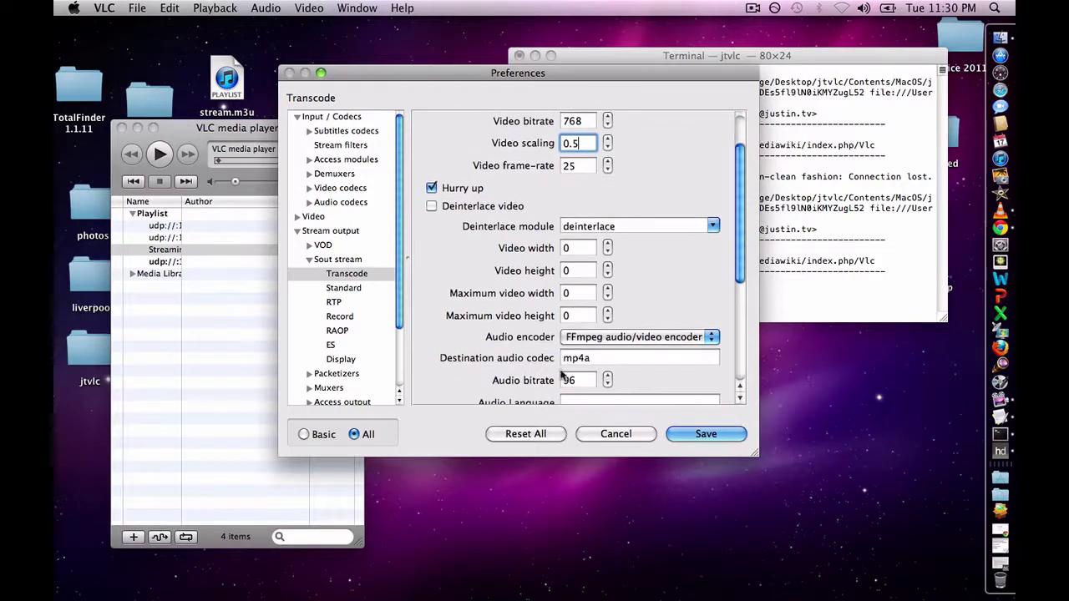
click(706, 435)
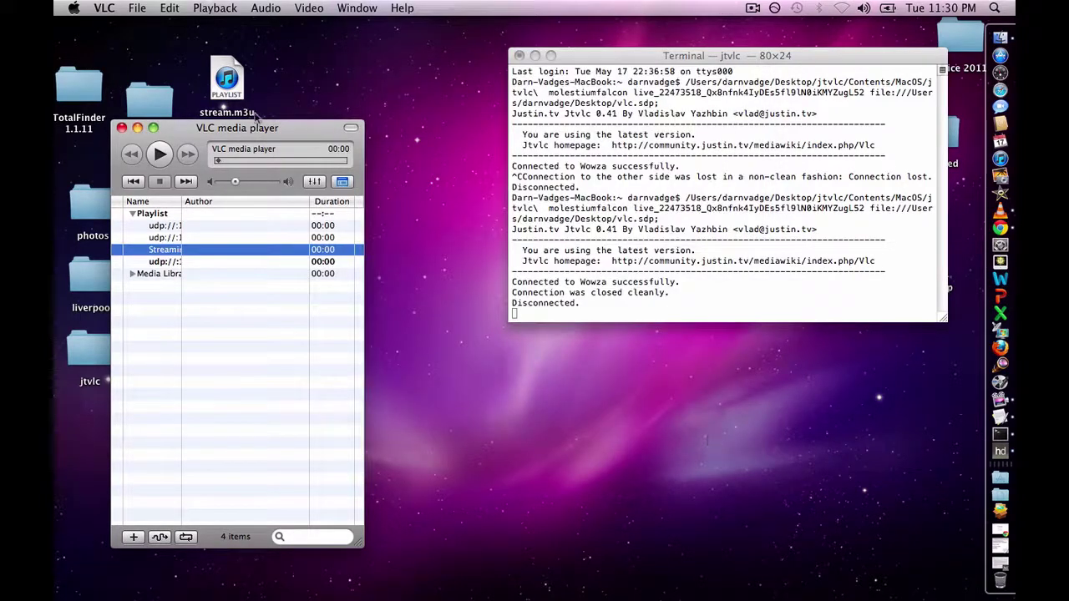
Step: Start the Streaming/Exporting Wizard, stream to network, and use the last udp://:1234 playlist item as the input
click(155, 264)
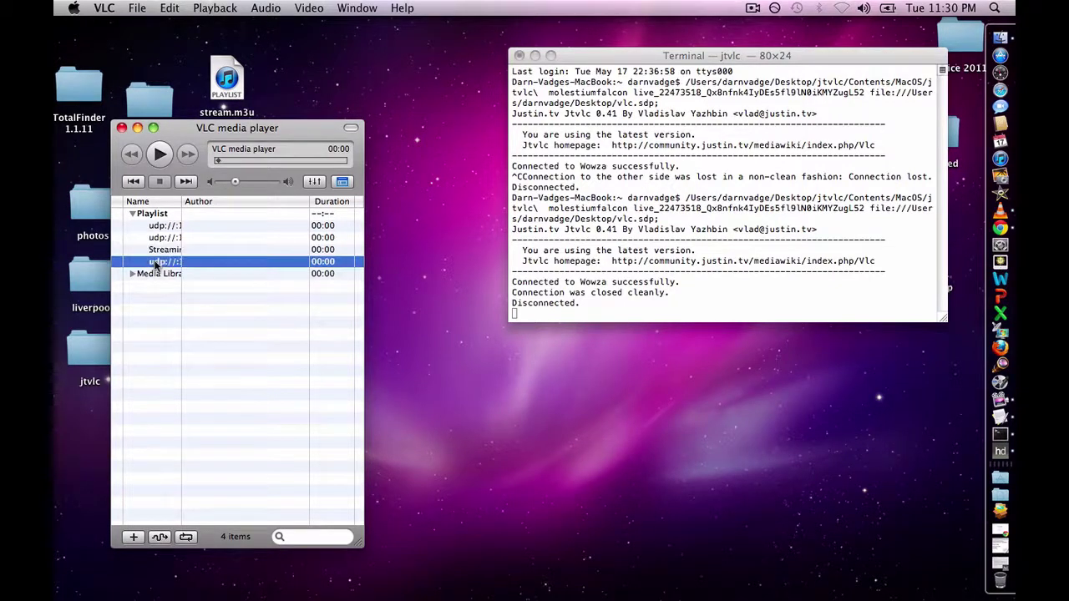
click(138, 6)
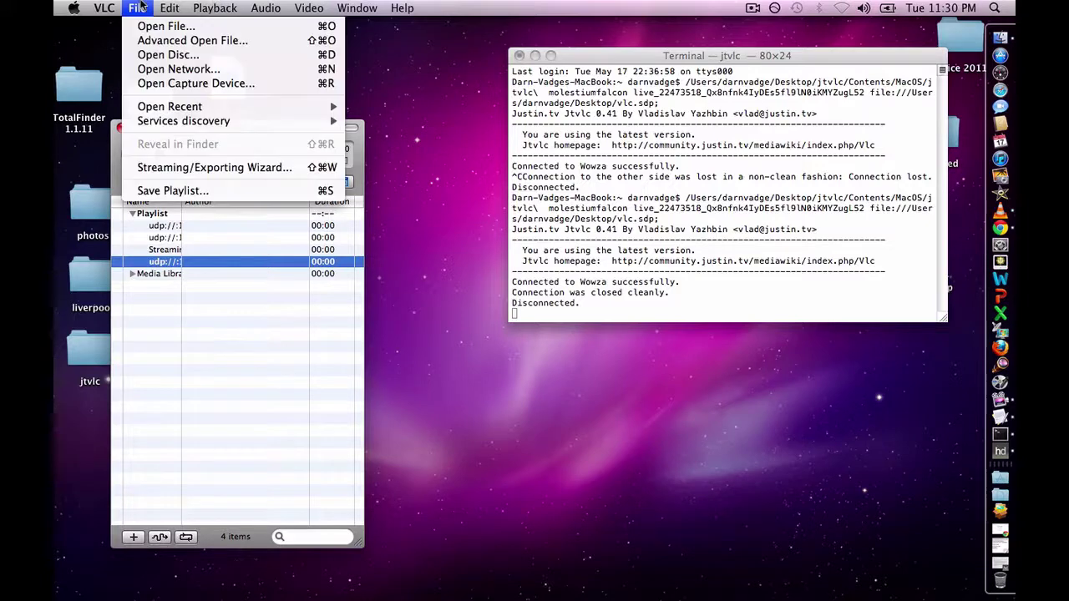
click(196, 169)
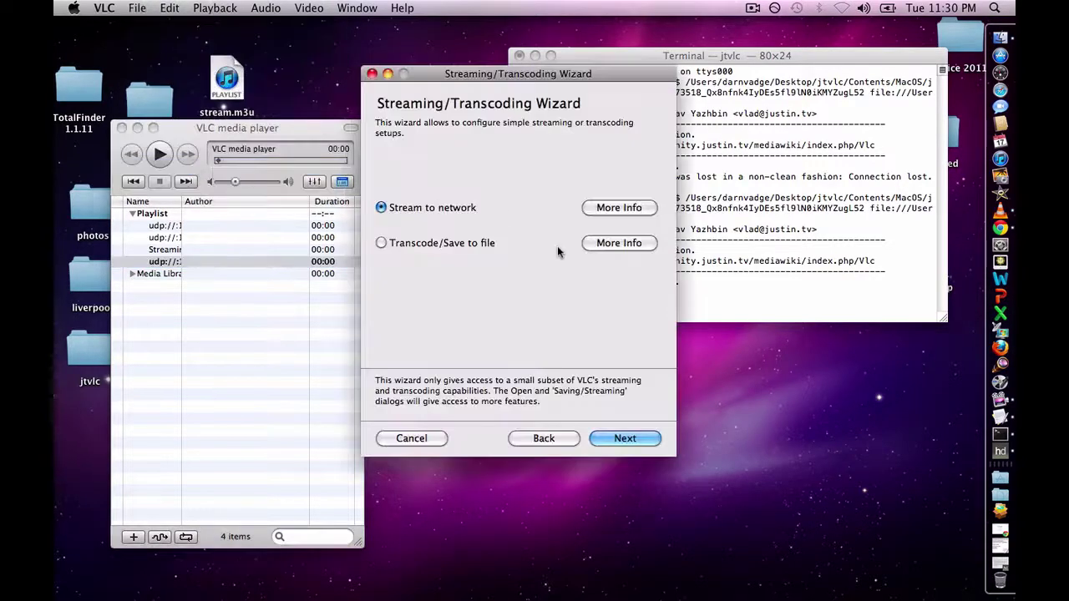
click(626, 439)
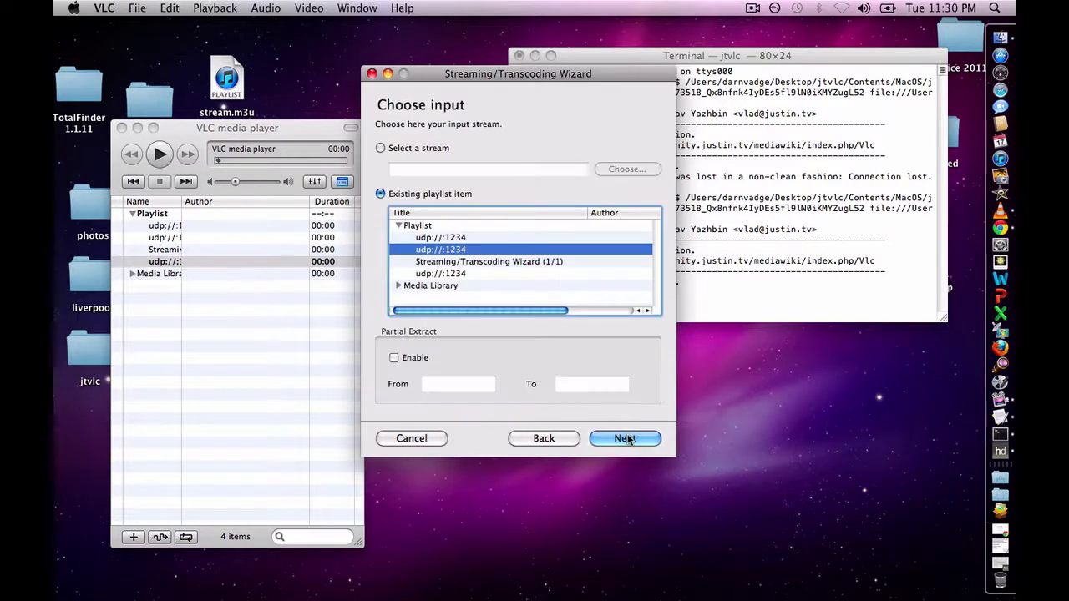
click(457, 276)
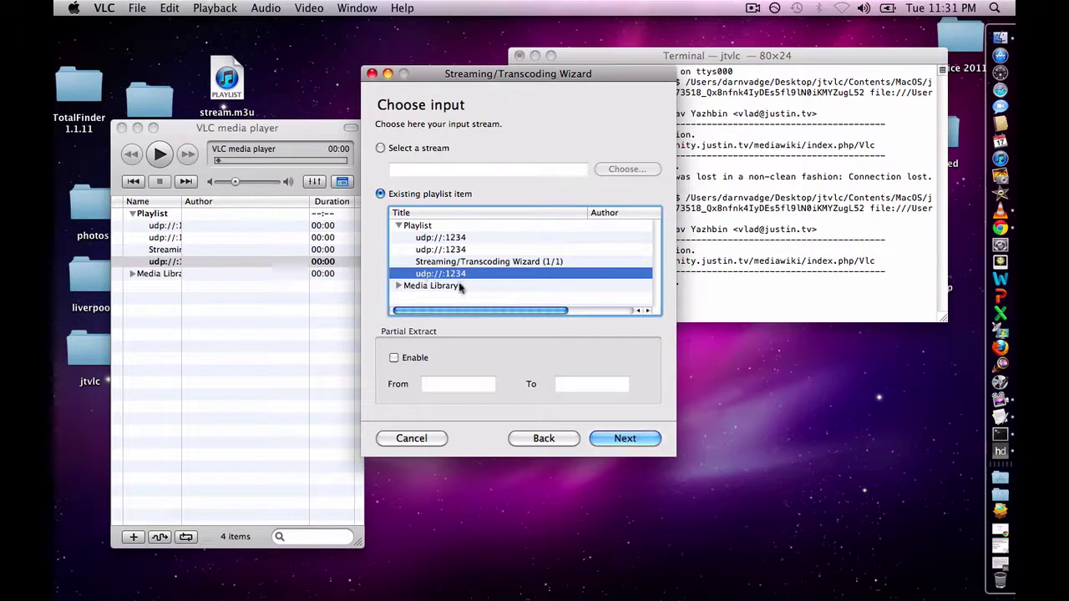
click(624, 439)
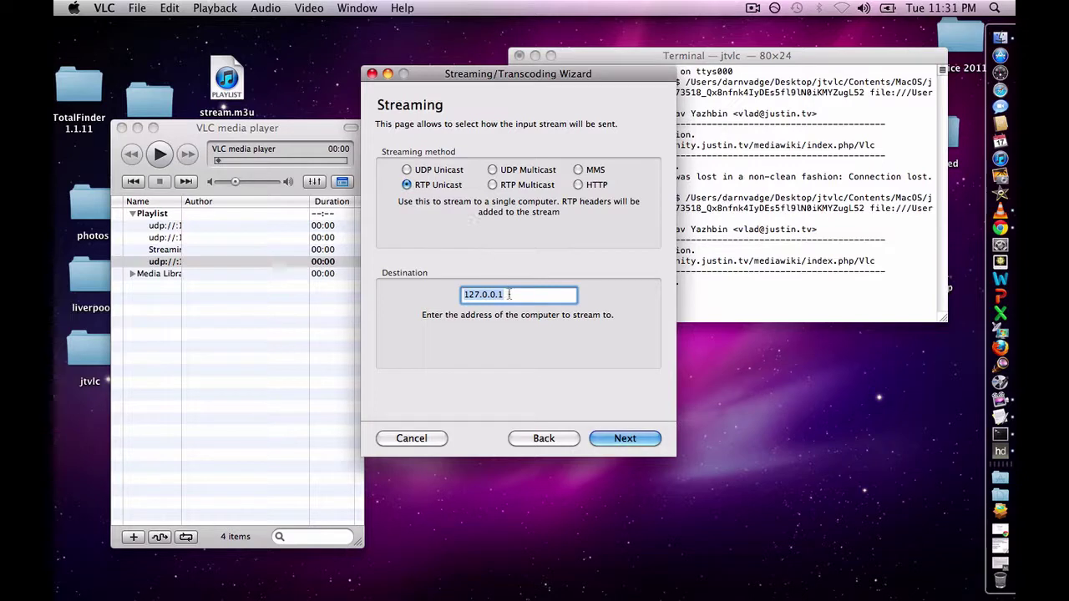
Step: Send the stream by RTP Unicast to 127.0.0.1, transcoding with the H.264 video and MPEG 4 Audio codecs
click(510, 293)
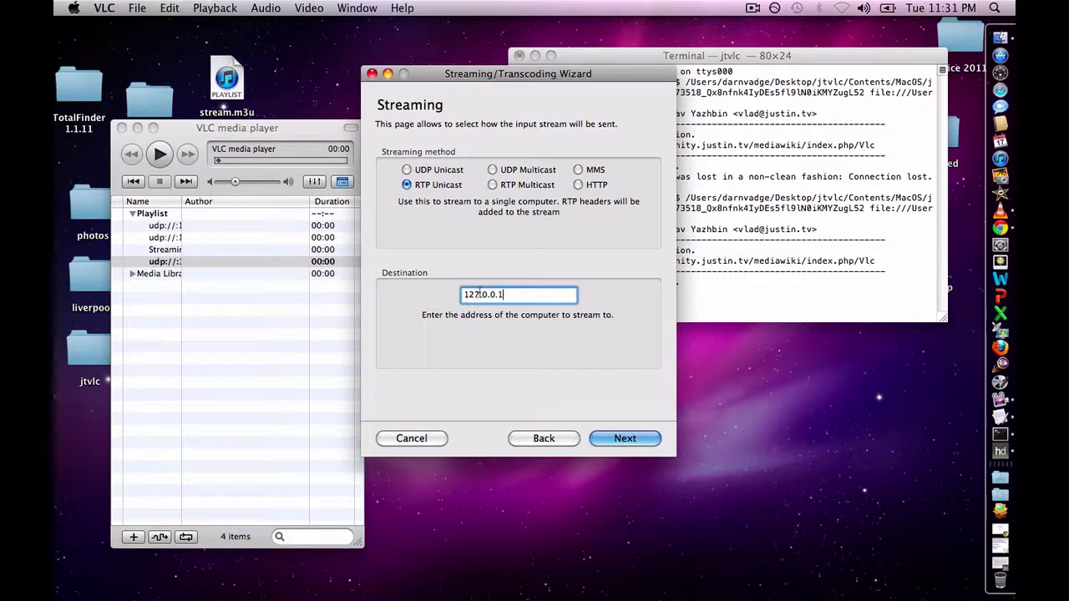
click(630, 438)
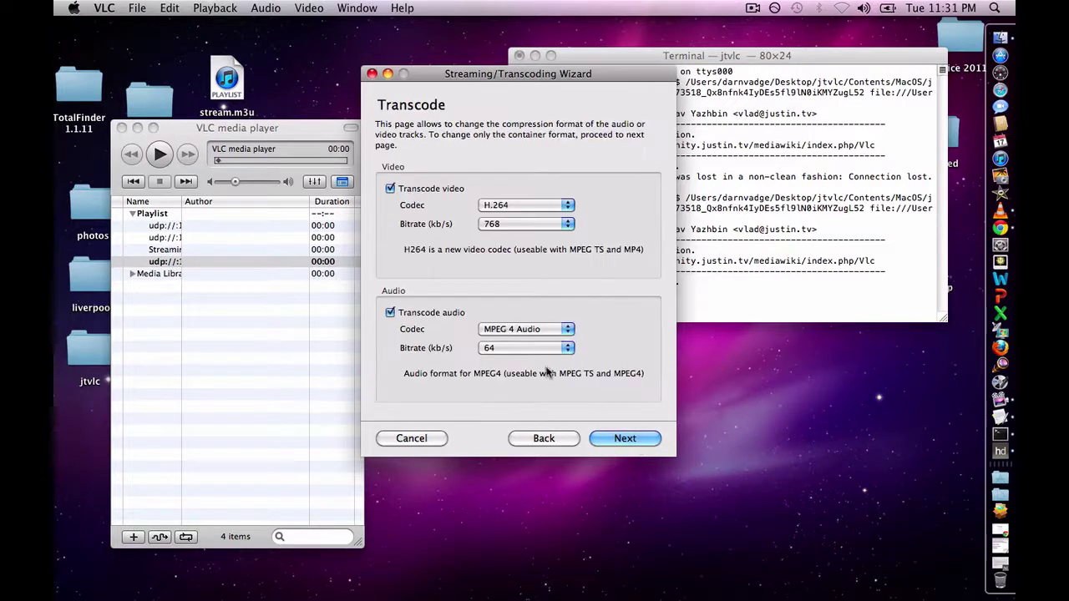
click(496, 204)
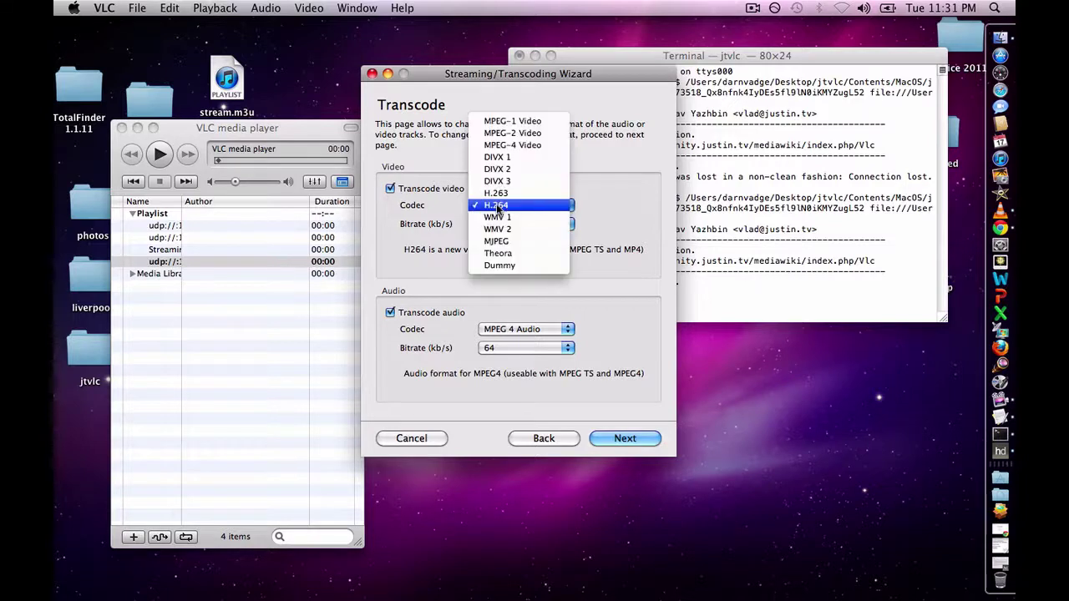
click(498, 207)
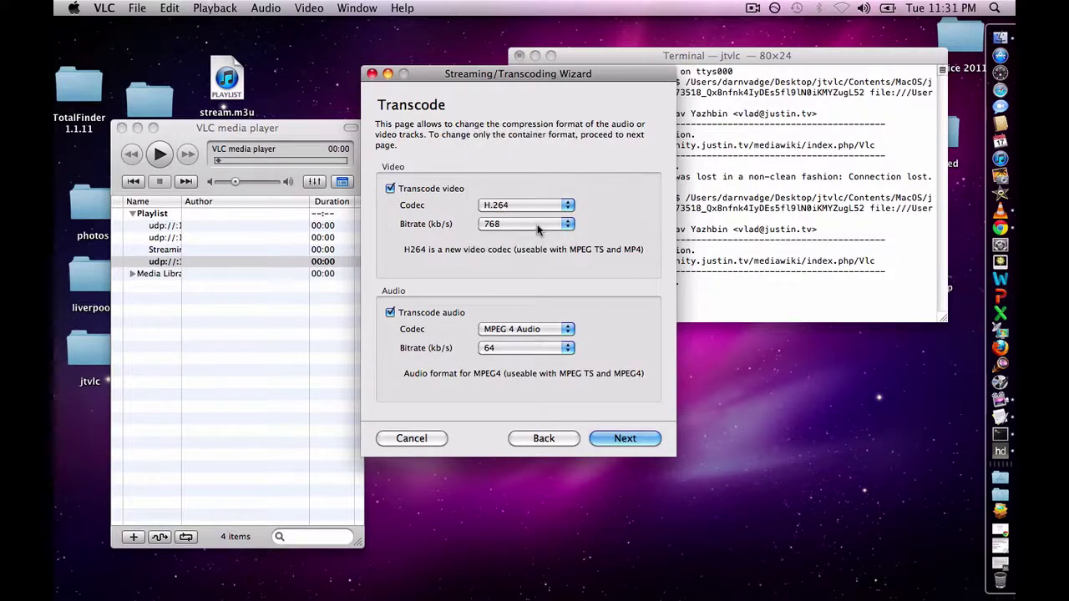
click(508, 328)
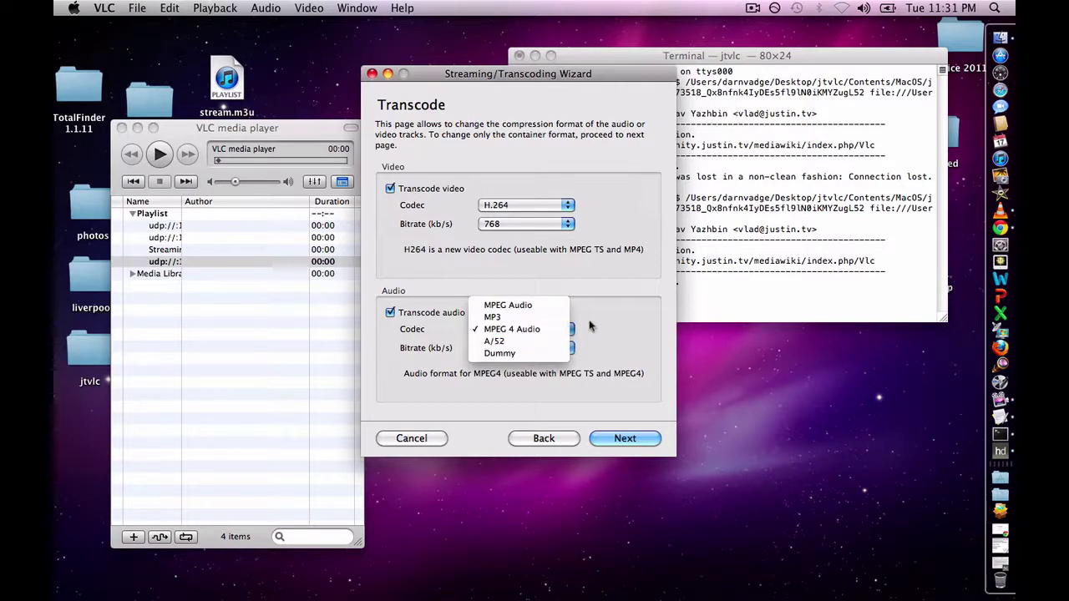
click(608, 327)
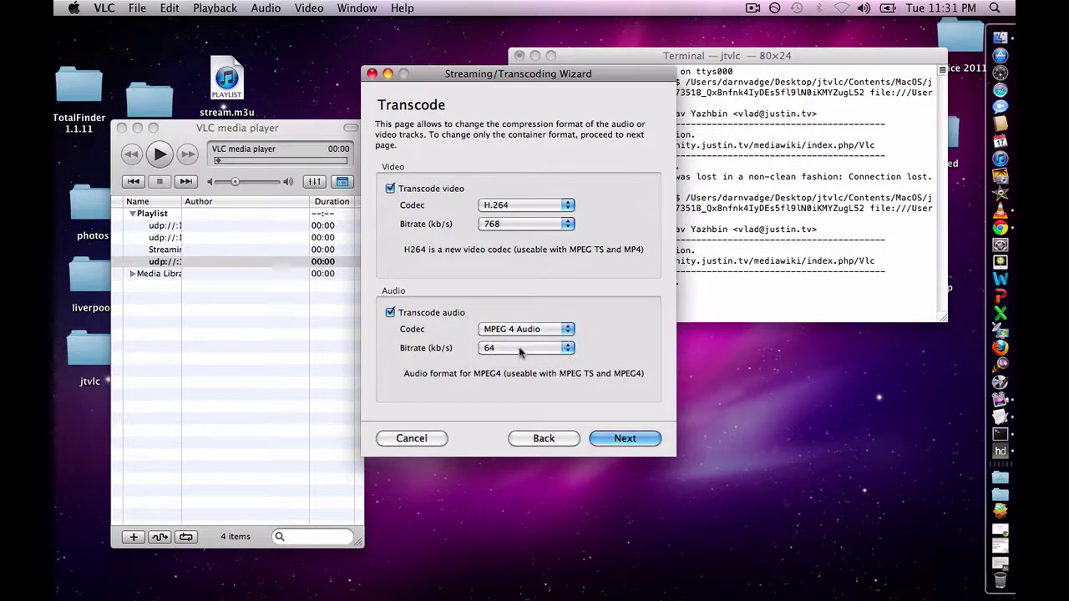
Step: Check the bitrate choices, keep 768 kb/s for video and 64 kb/s for audio, and accept the transcode settings
click(522, 224)
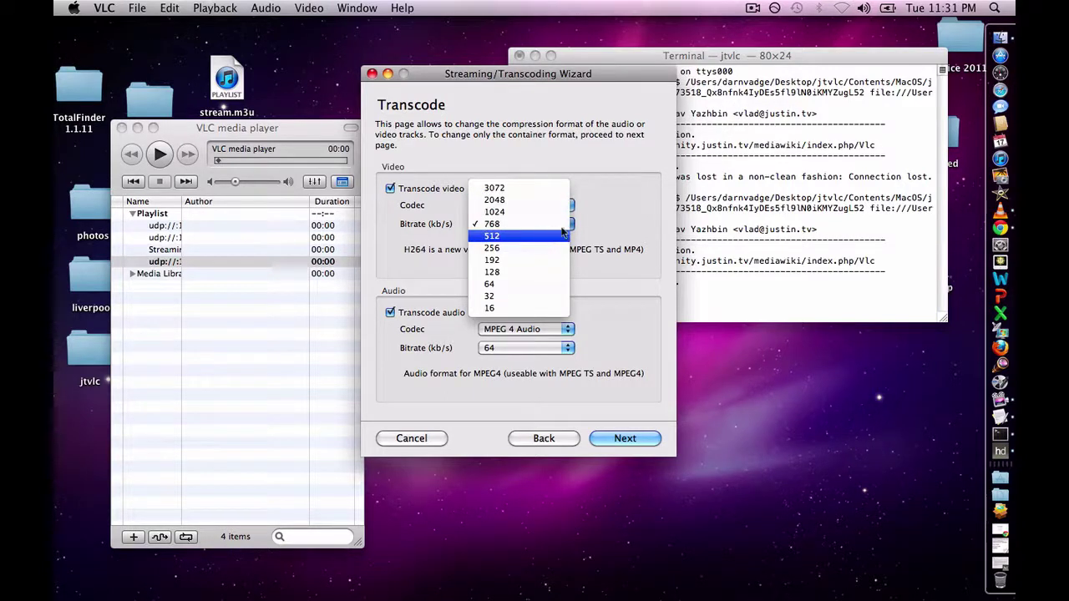
click(594, 236)
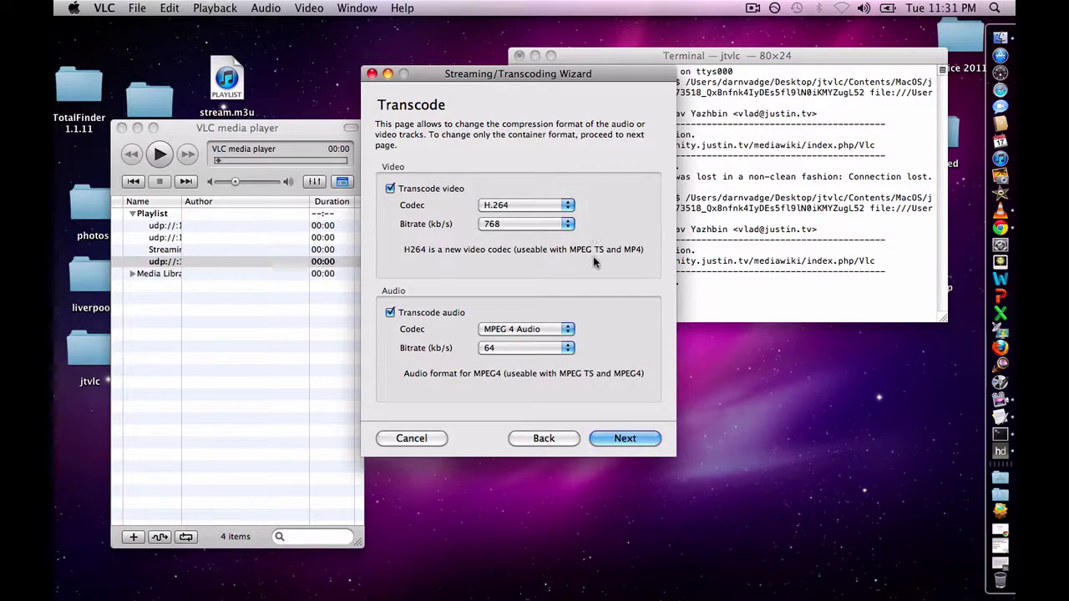
click(566, 328)
click(673, 329)
click(543, 353)
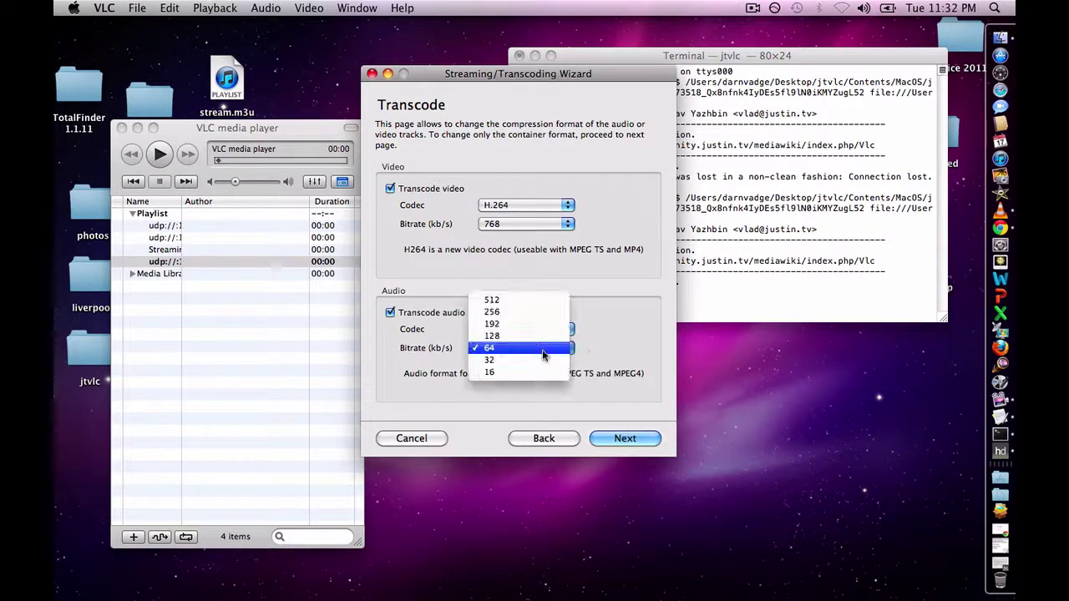
click(630, 361)
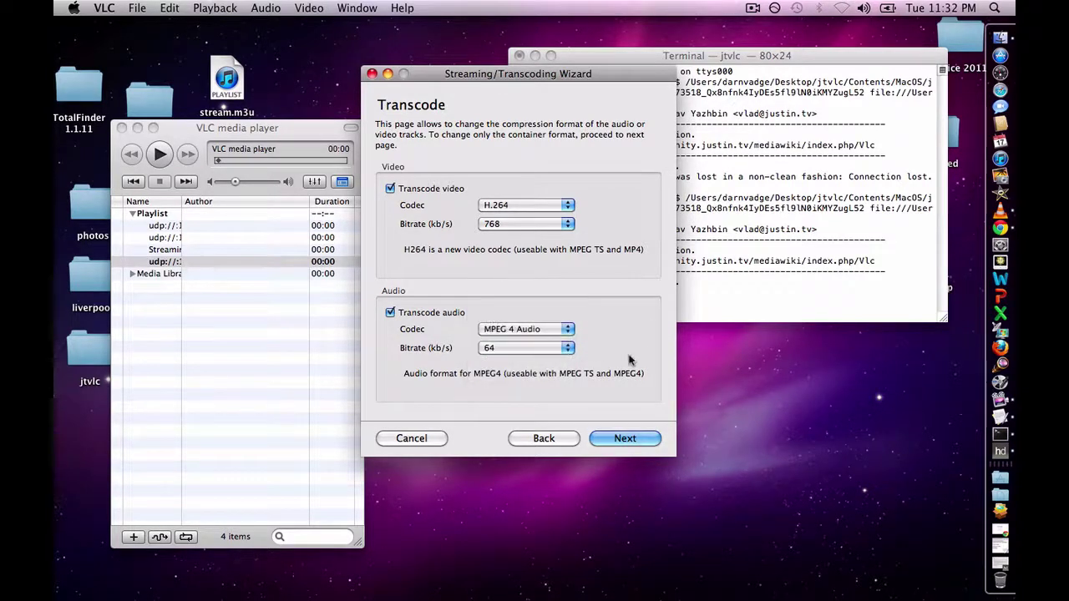
click(626, 439)
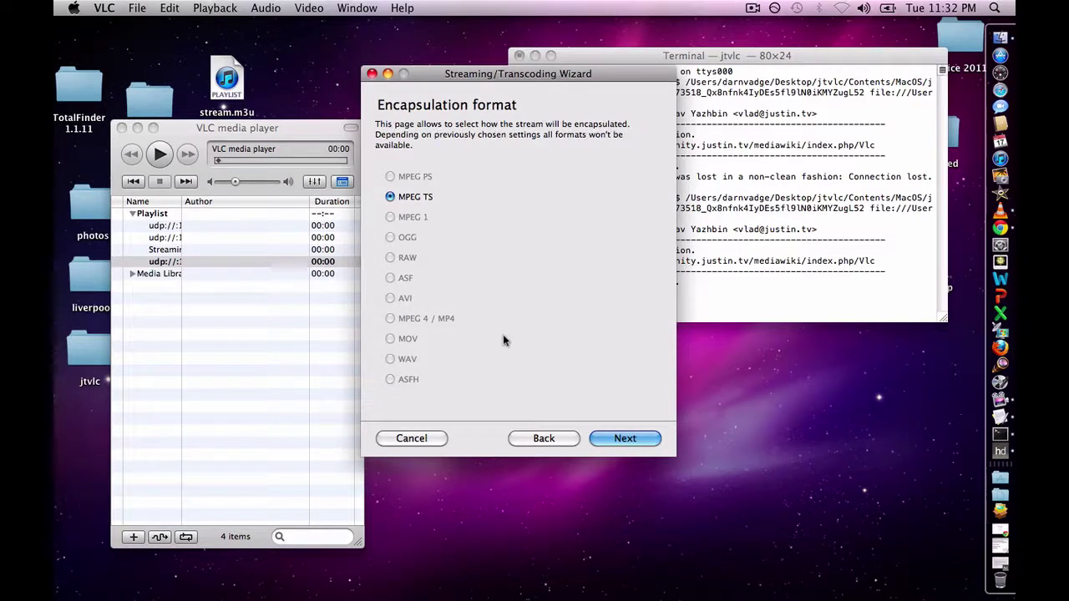
Step: Accept MPEG TS encapsulation with local playback enabled and finish the wizard to start streaming
click(615, 438)
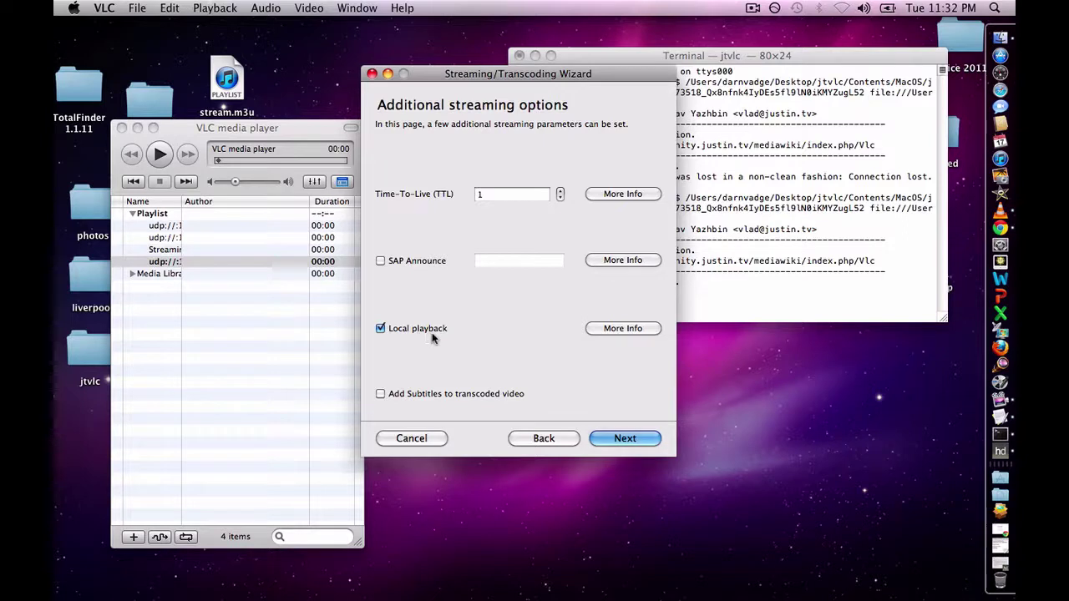
click(617, 438)
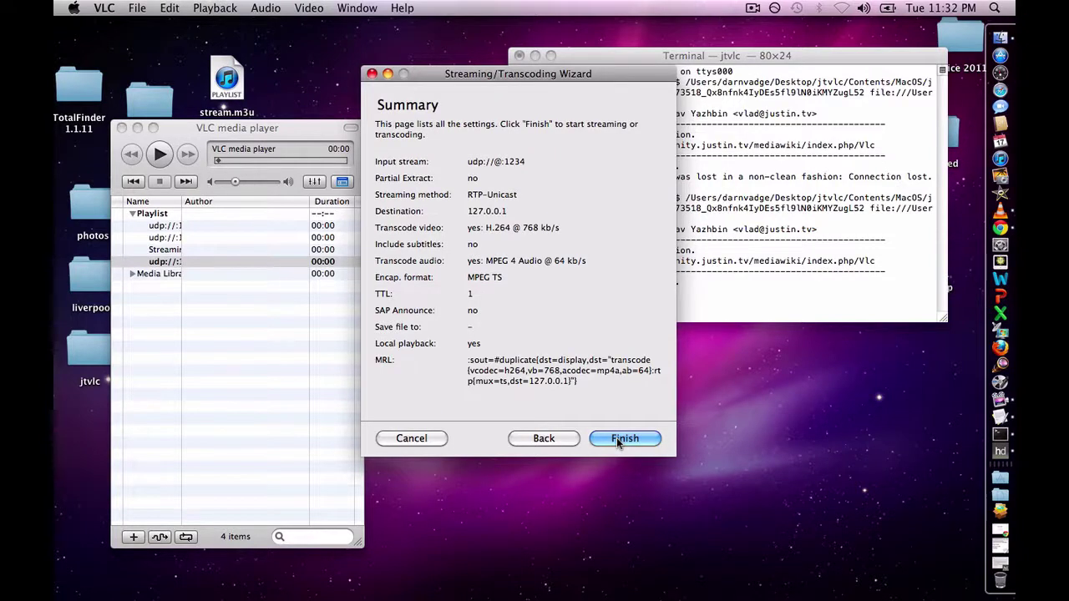
click(625, 439)
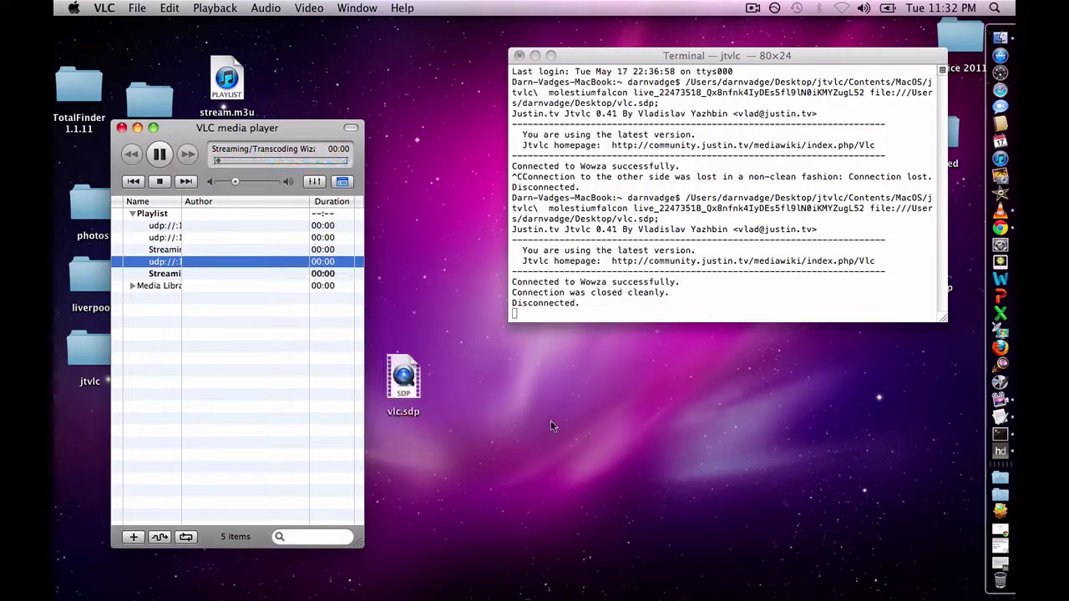
Step: Play the new streaming item from the playlist and move its video window clear of the vlc.sdp desktop file
double_click(223, 273)
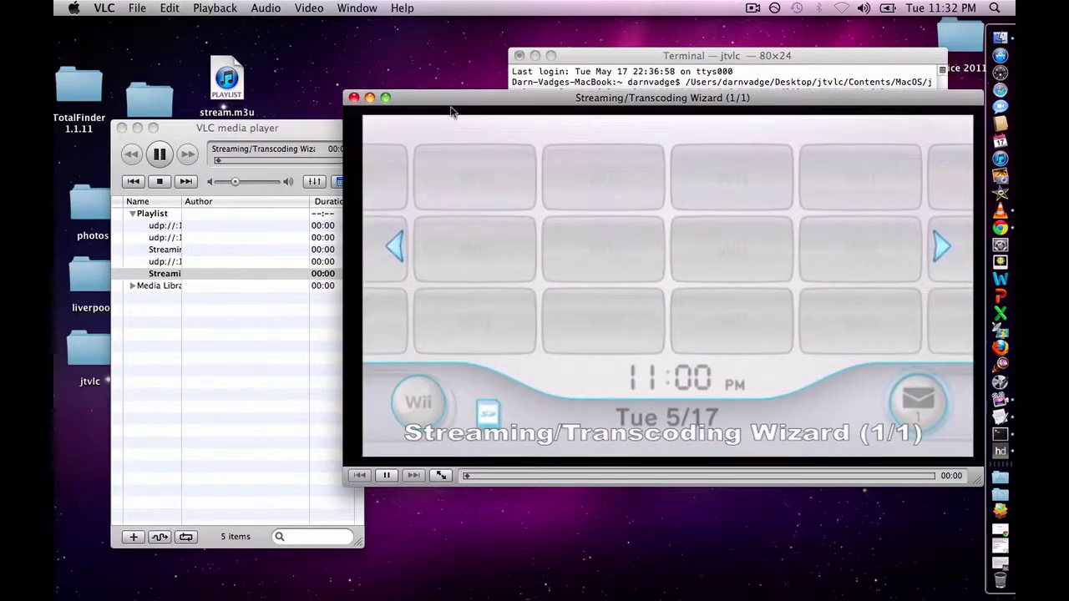
drag(451, 111, 579, 90)
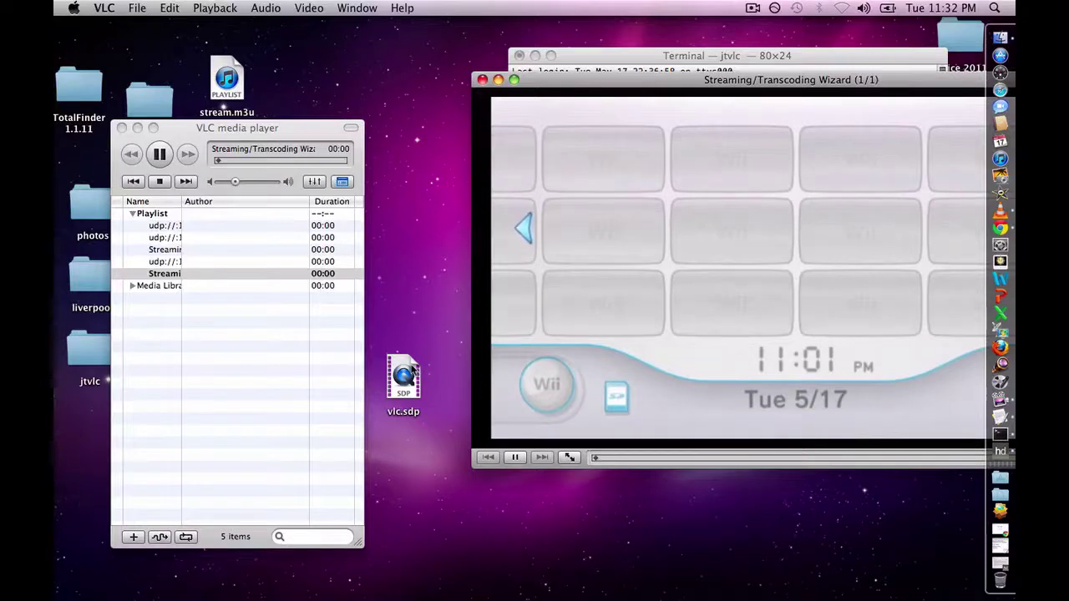
click(412, 370)
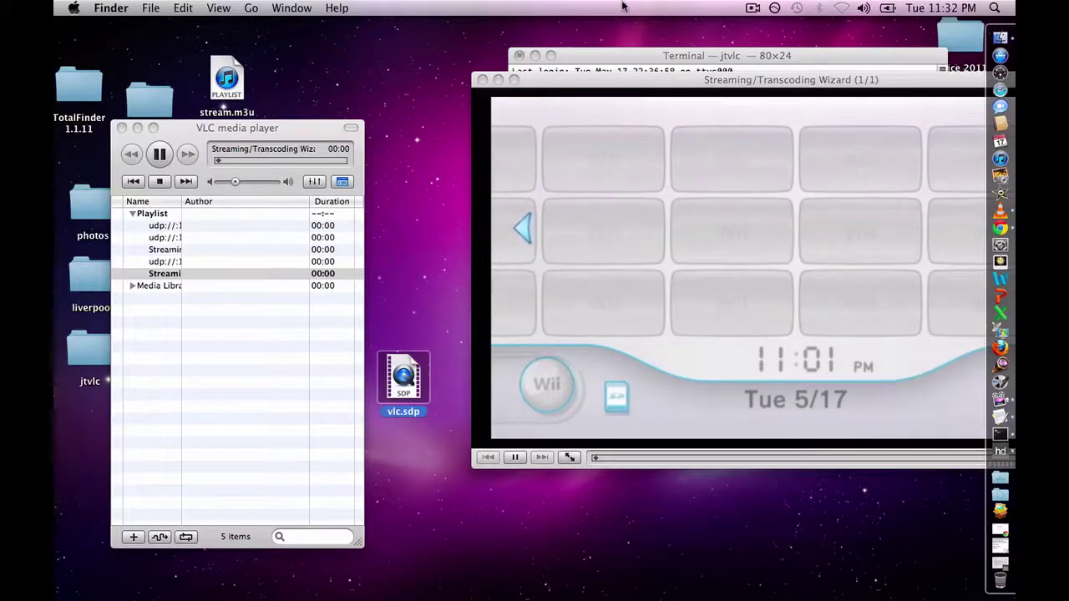
Step: Bring the jtvlc Terminal window forward, and find and open Flash Media Live Encoder through Spotlight
click(632, 57)
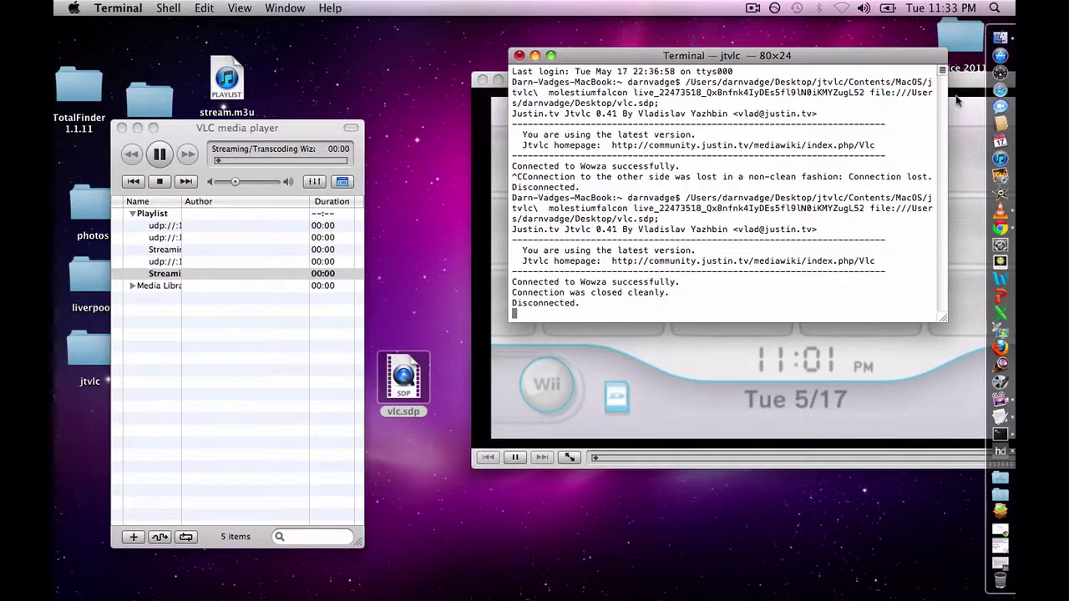
click(991, 7)
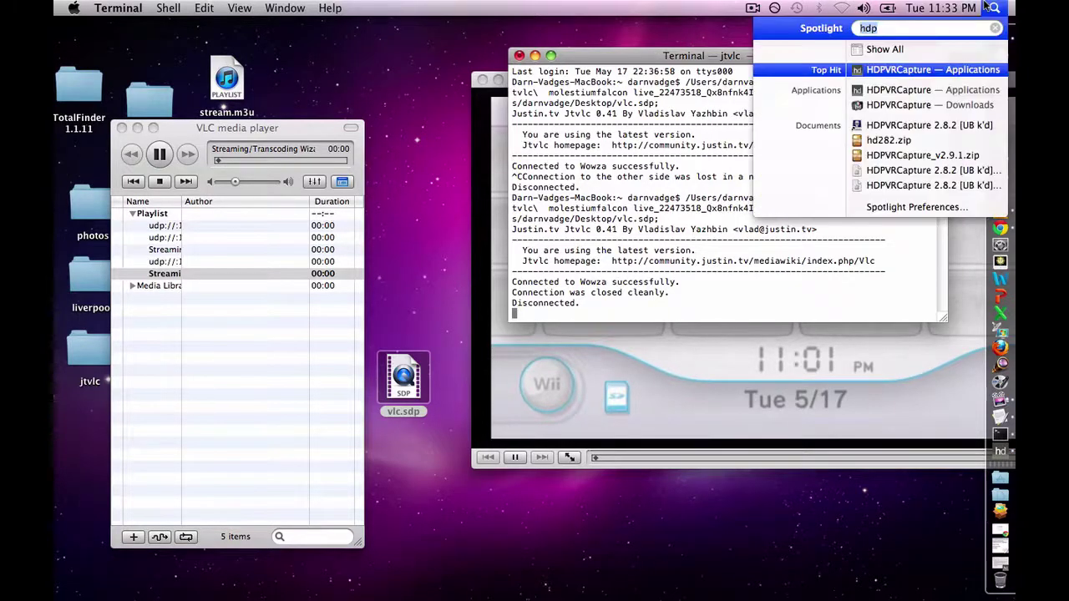
text(f)
key(BackSpace)
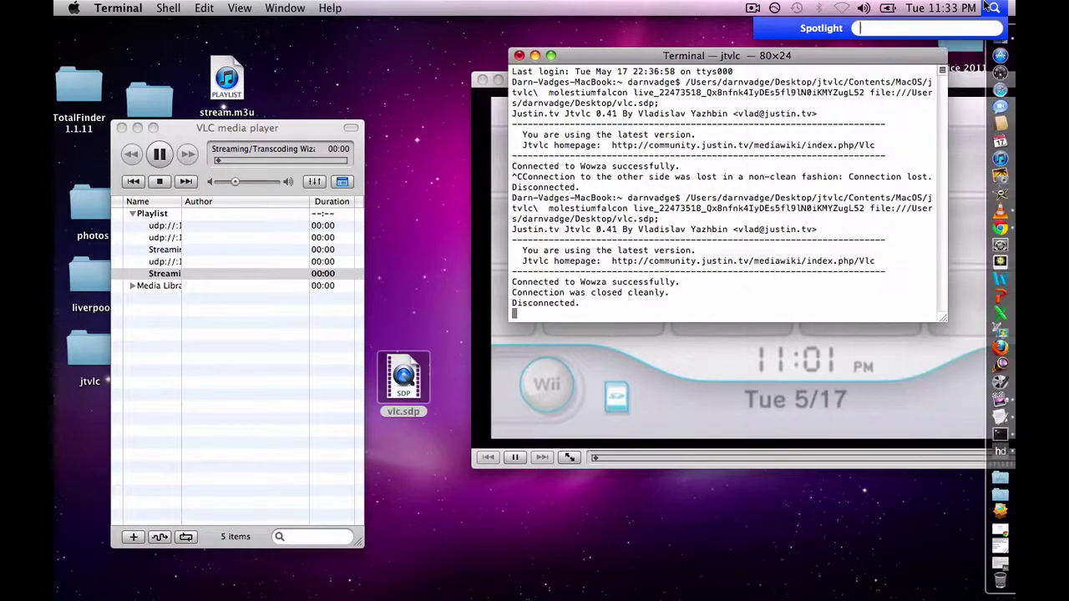
text(l)
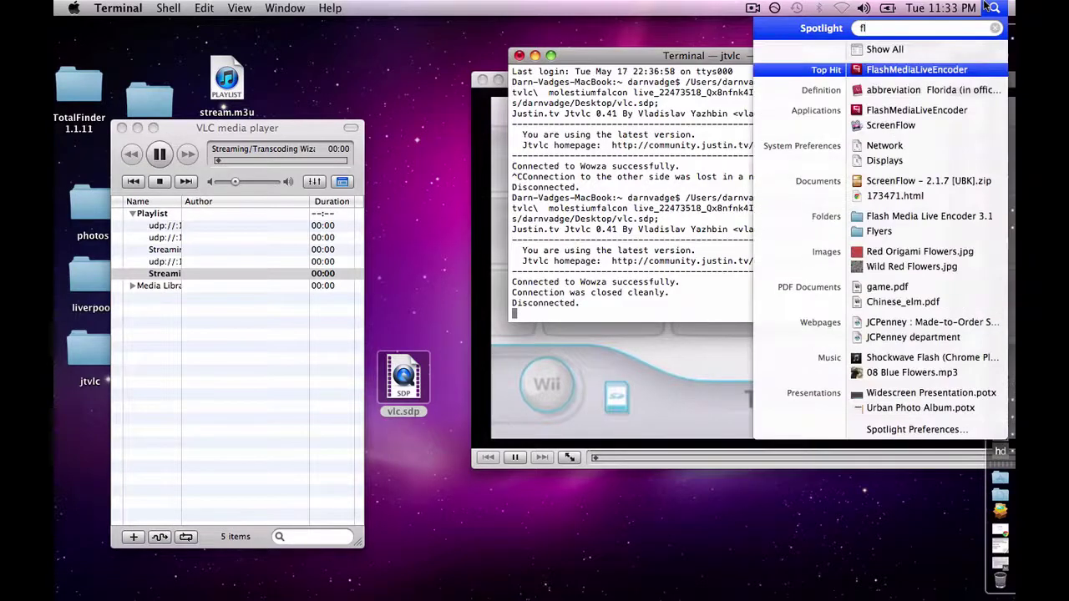
key(Return)
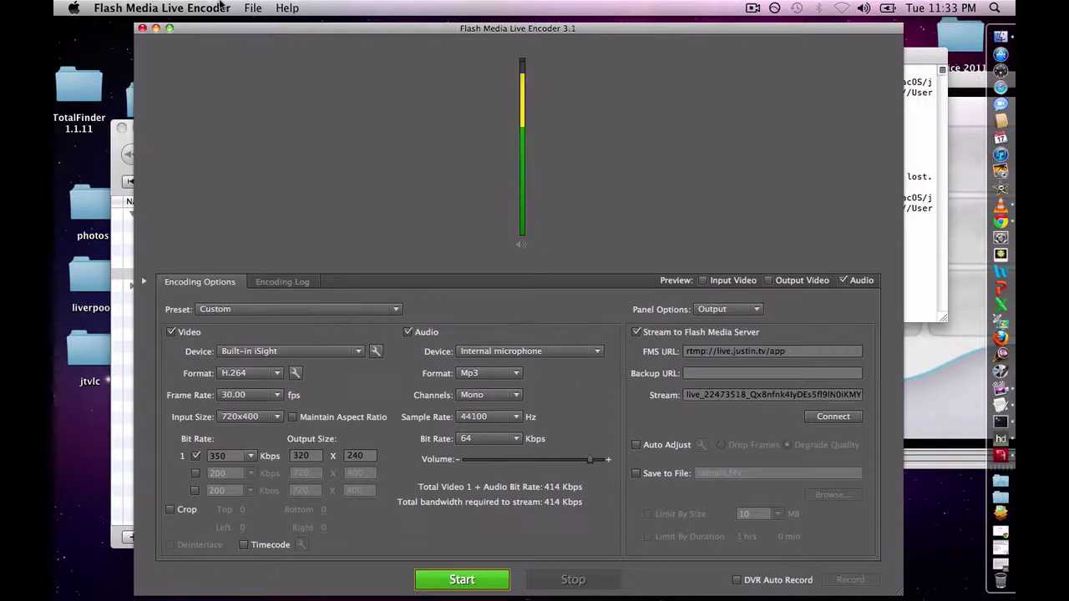
Step: Copy the stream key from the Flash Media Server output's Stream field
click(249, 9)
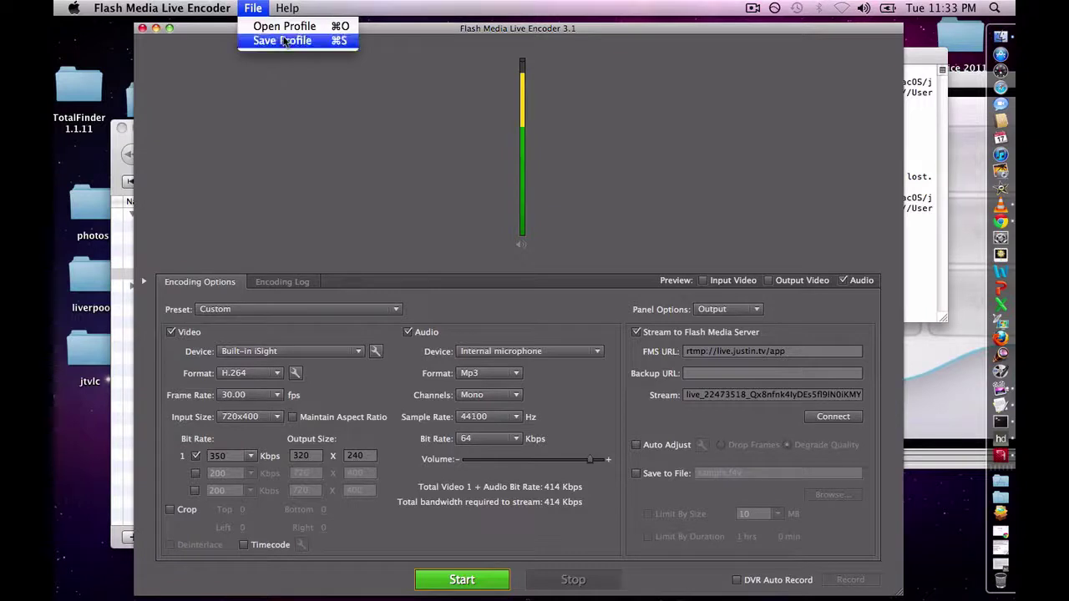
click(309, 88)
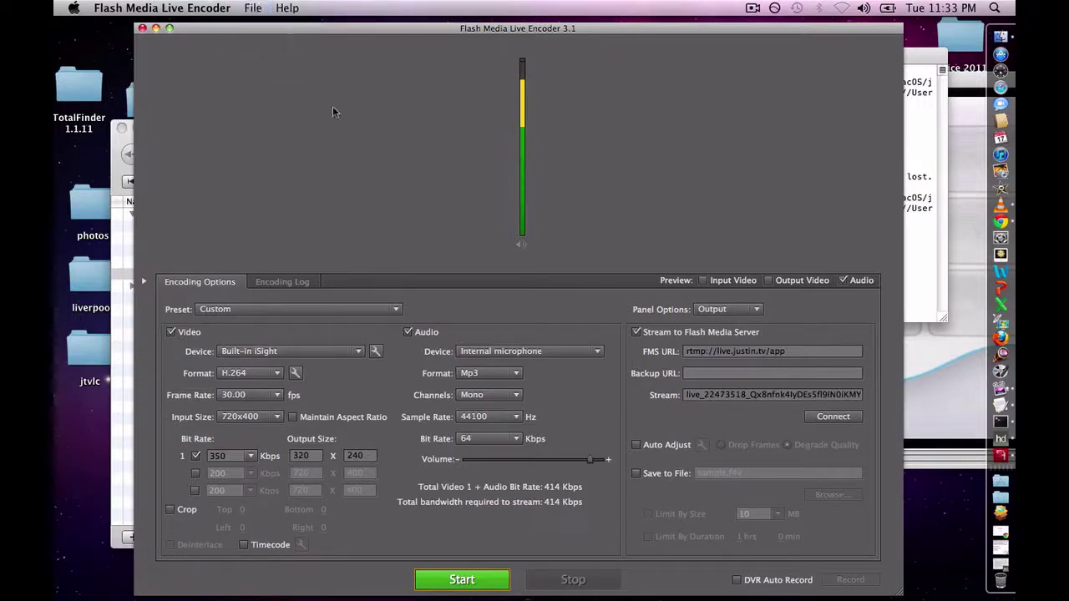
double_click(711, 396)
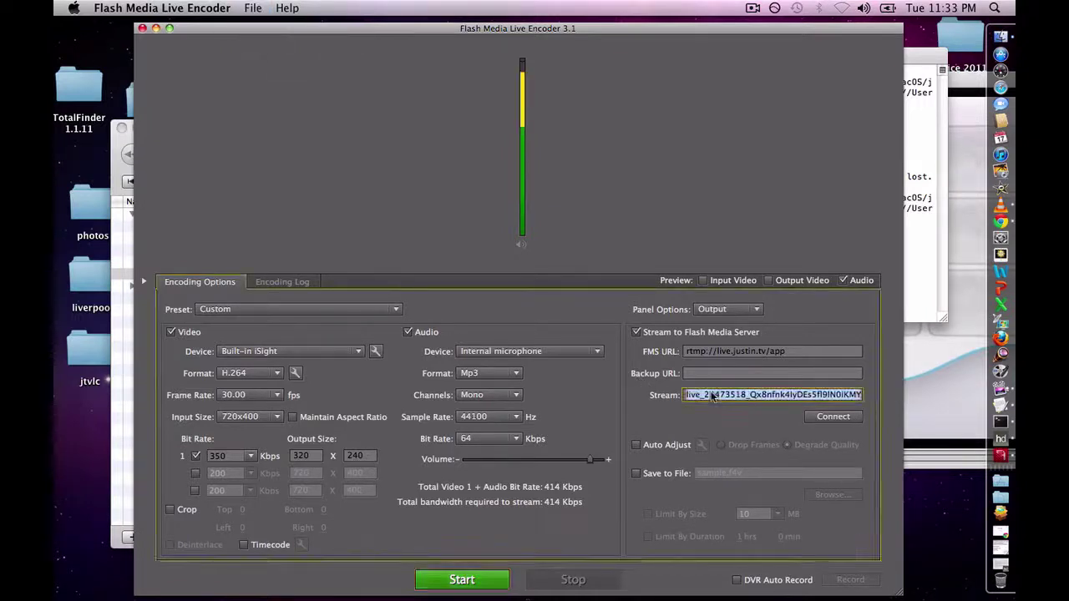
right_click(711, 395)
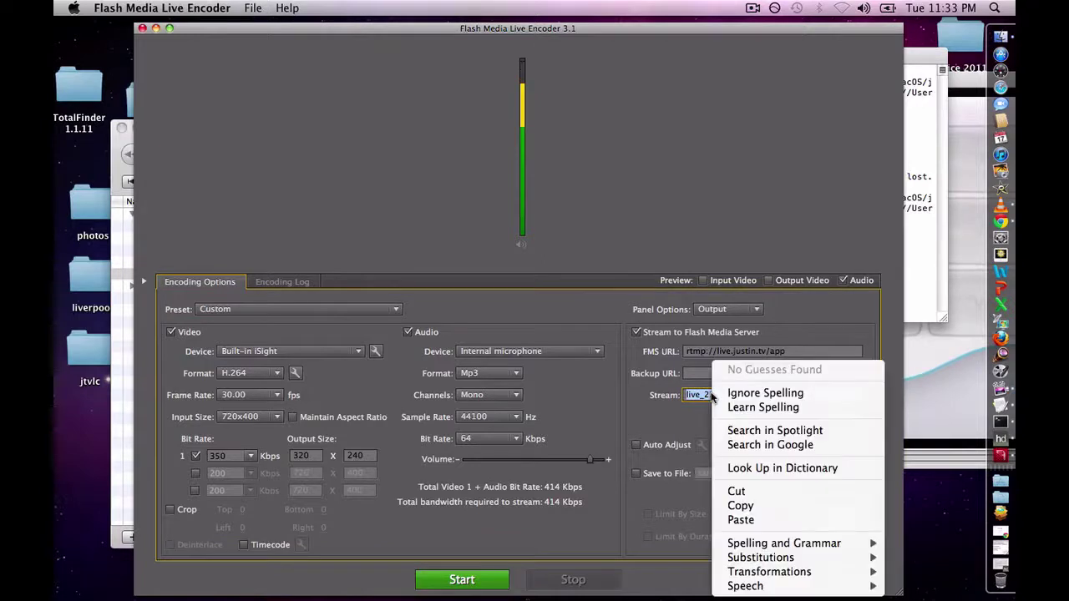
click(760, 503)
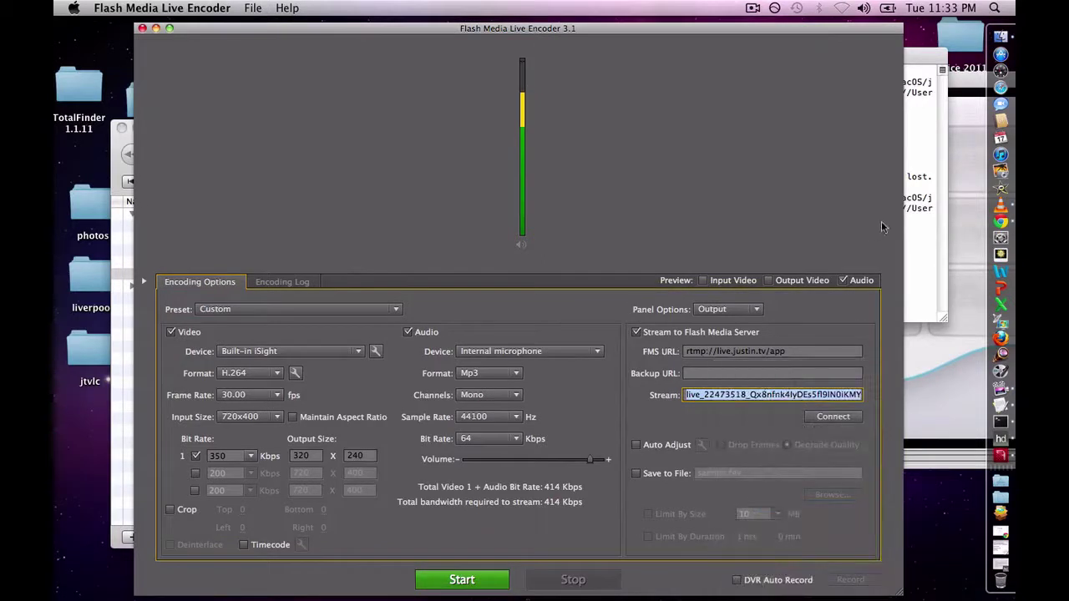
Step: Quit Flash Media Live Encoder and minimize the stream's video window
click(107, 7)
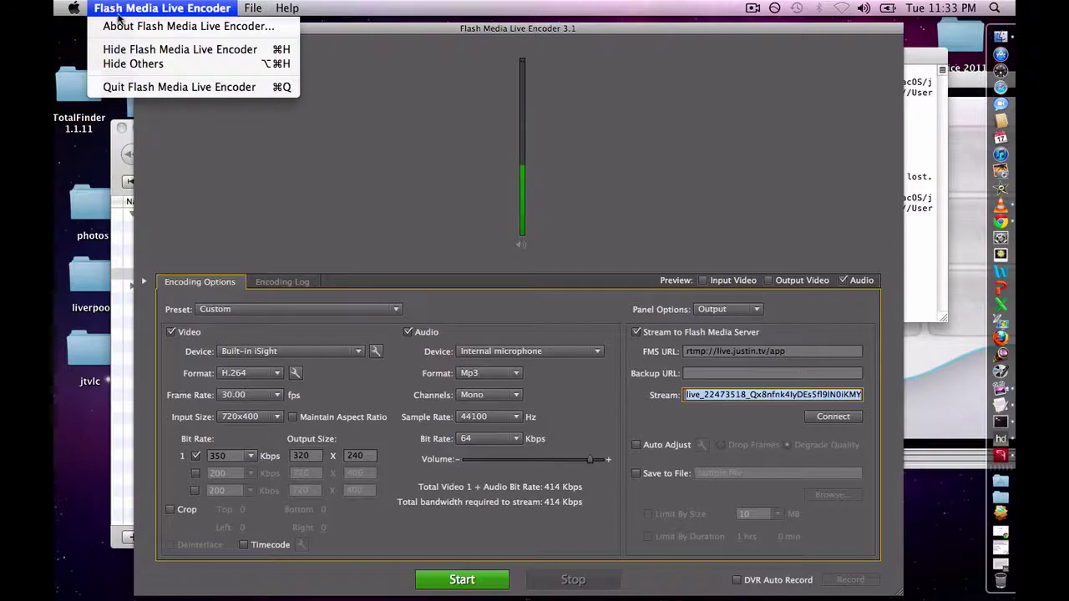
click(141, 87)
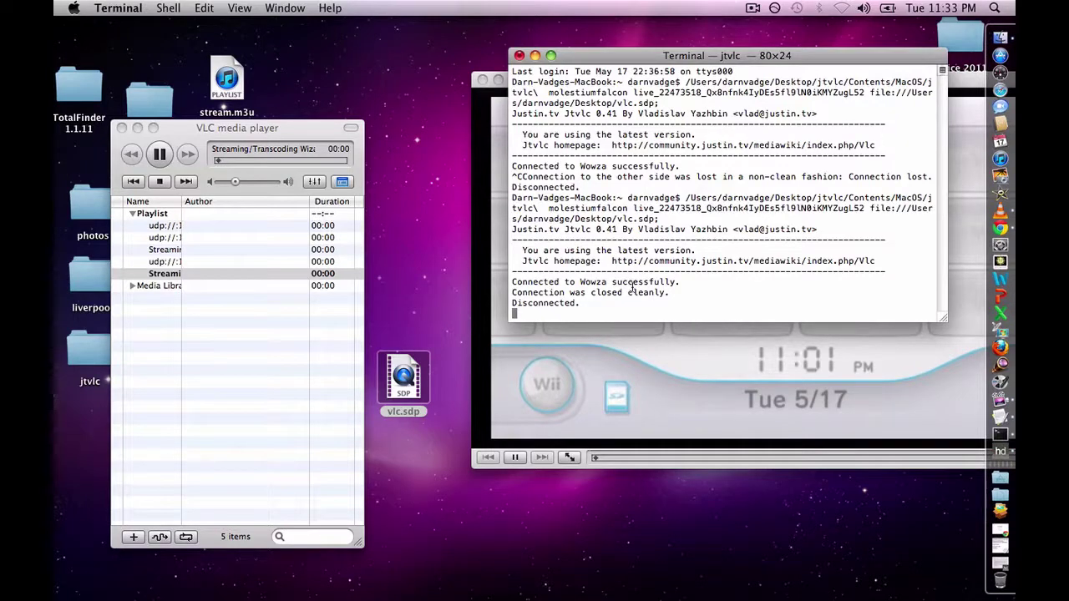
click(600, 401)
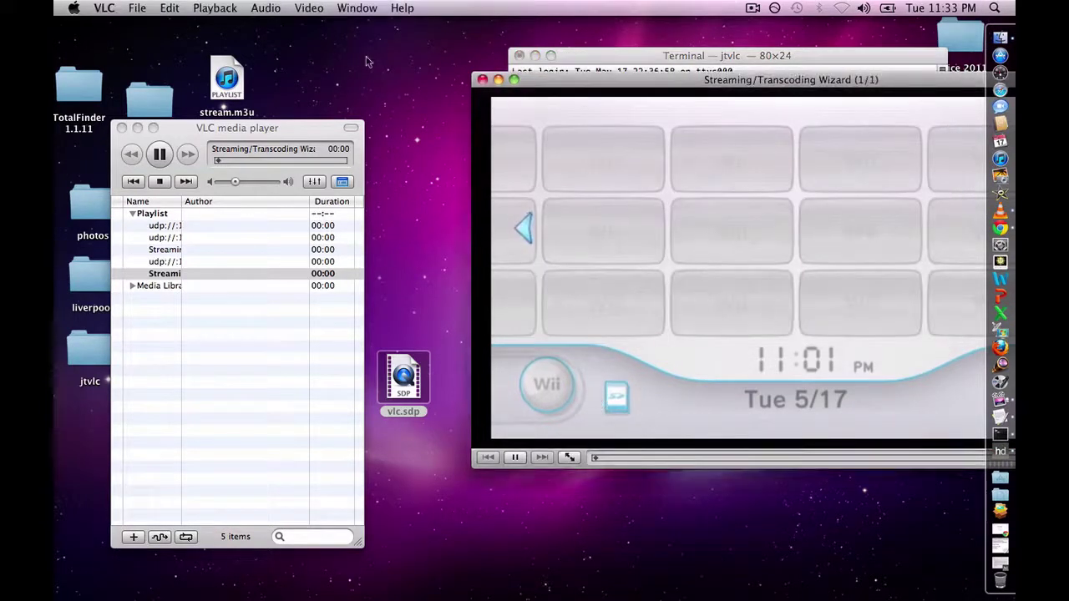
click(498, 79)
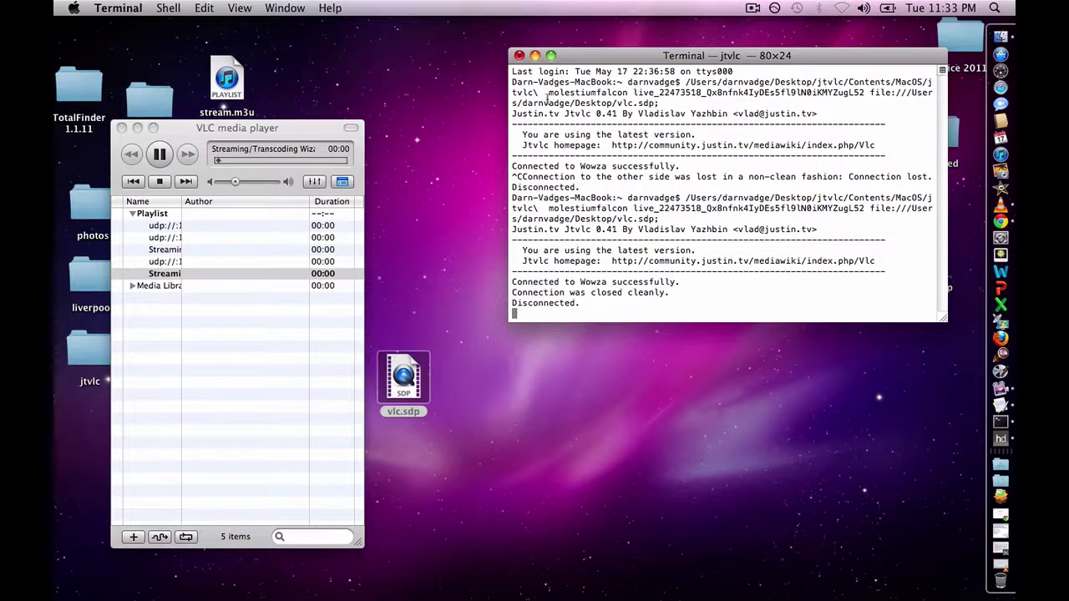
Step: Interrupt the jtvlc process in Terminal, recall its launch command with the stream key and vlc.sdp path, and examine it
key(ctrl+c)
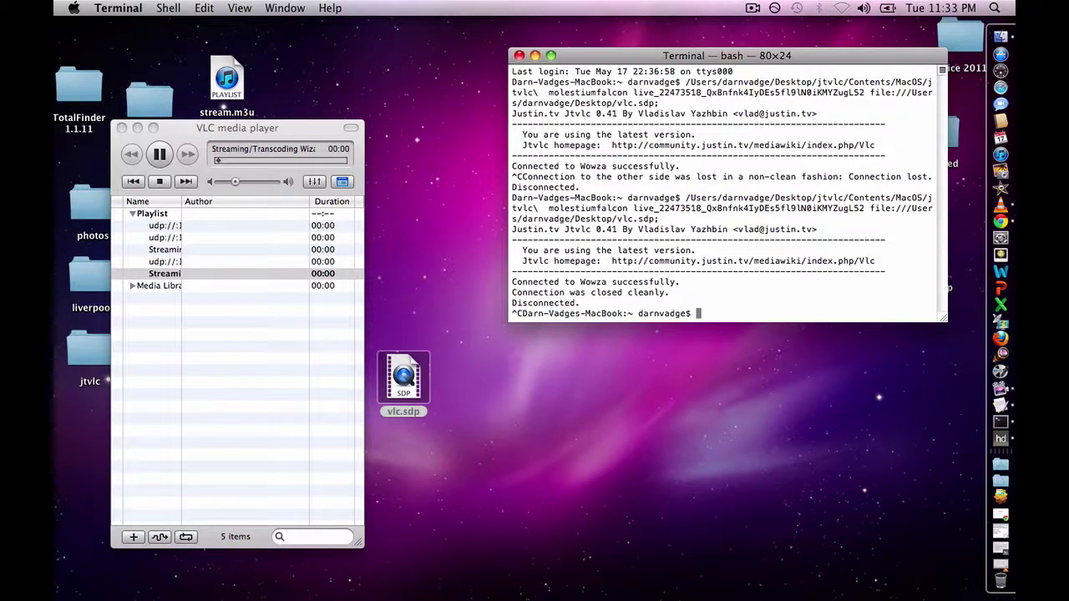
key(Up)
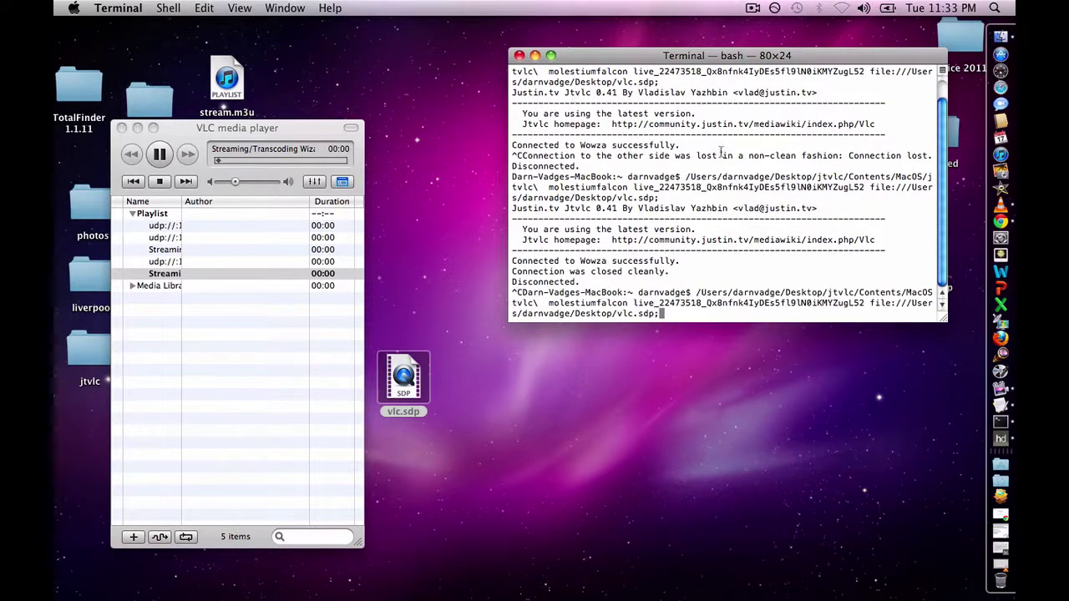
drag(695, 293, 898, 322)
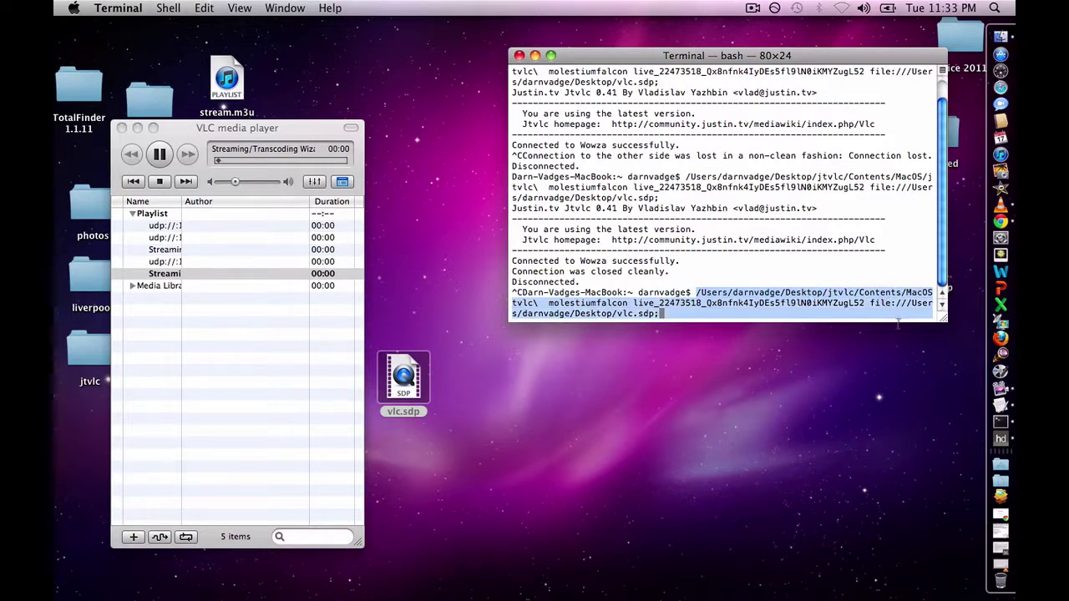
click(732, 294)
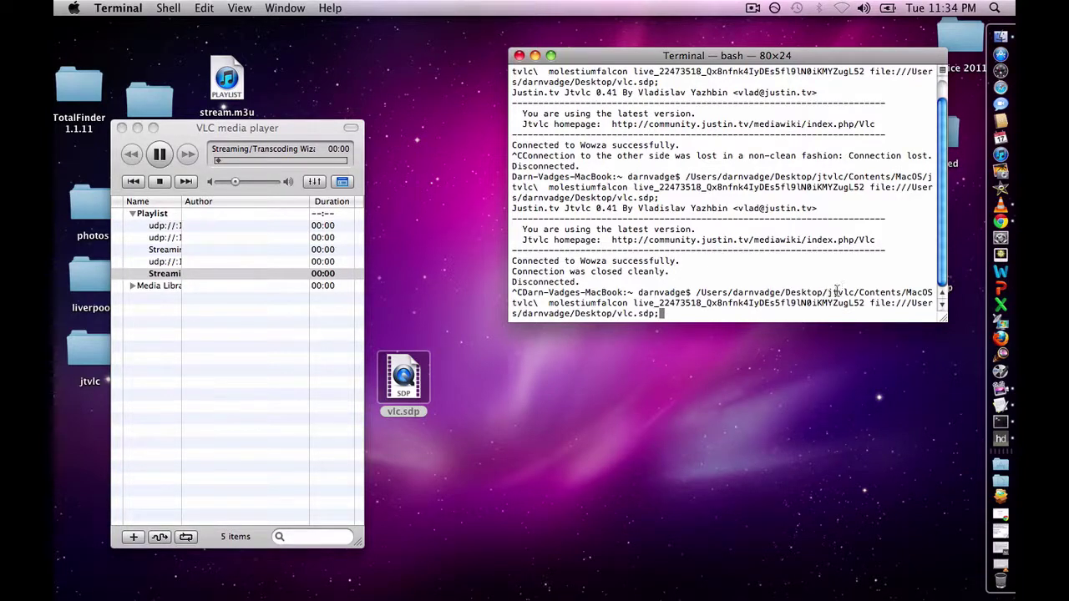
Step: Open the jtvlc folder on the desktop and locate the jtvlc executable inside Contents/MacOS
click(67, 367)
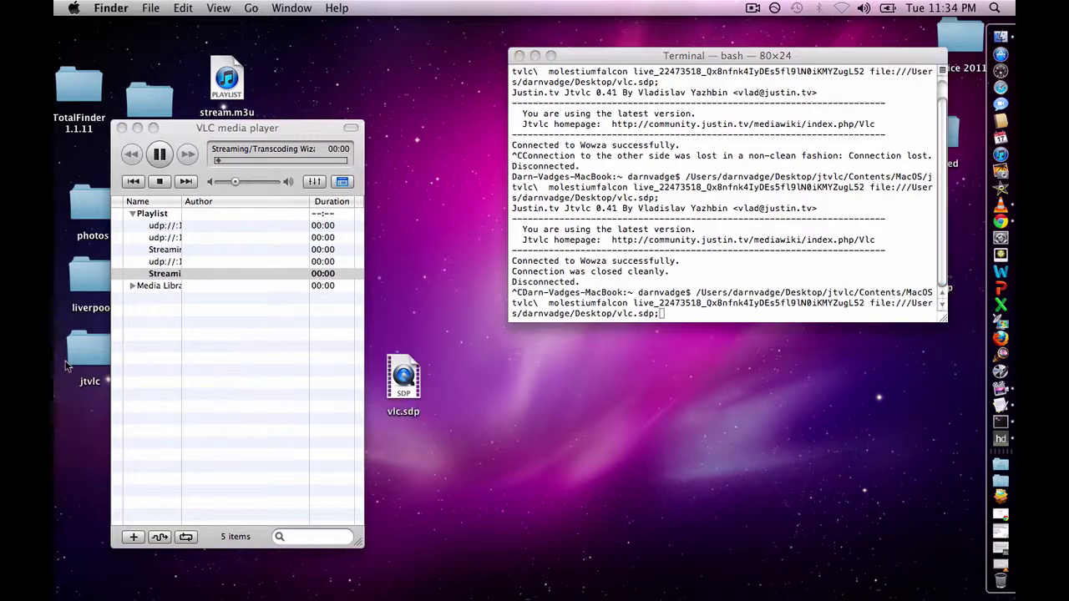
click(94, 355)
double_click(94, 354)
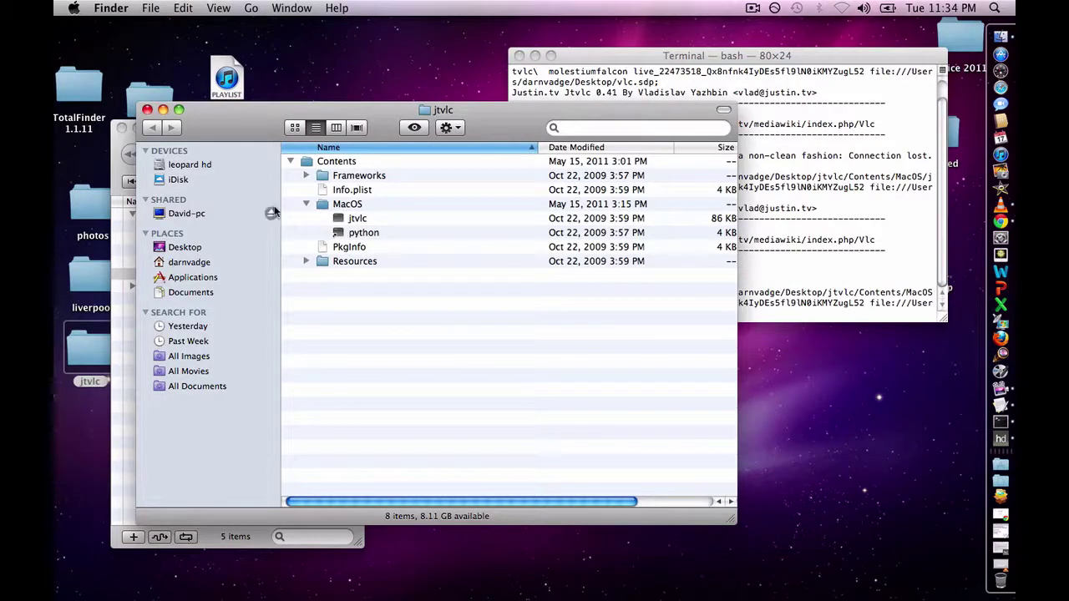
click(289, 162)
click(290, 162)
click(309, 164)
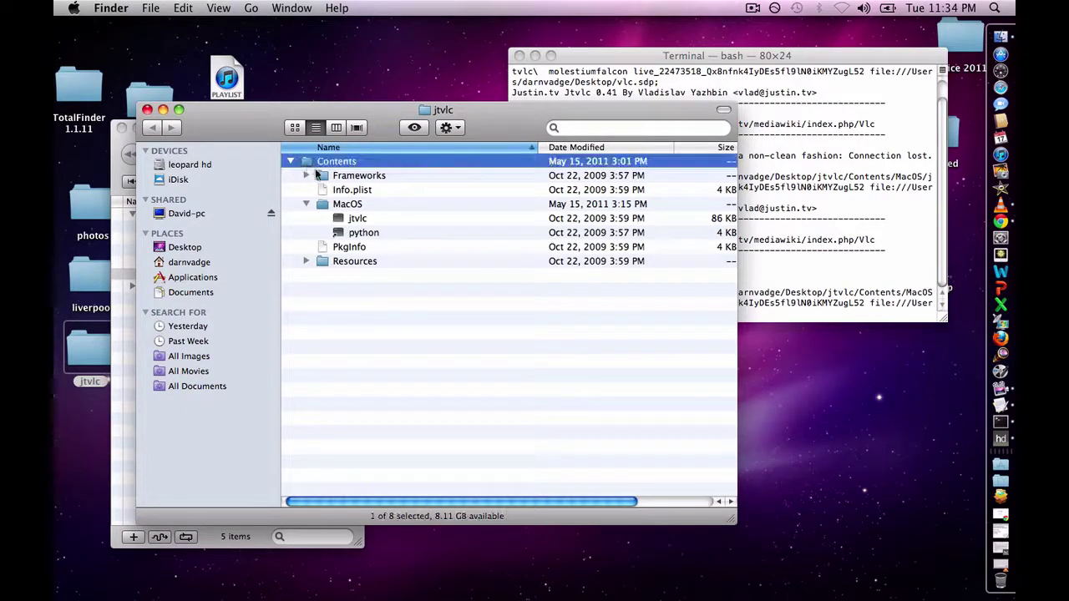
click(306, 204)
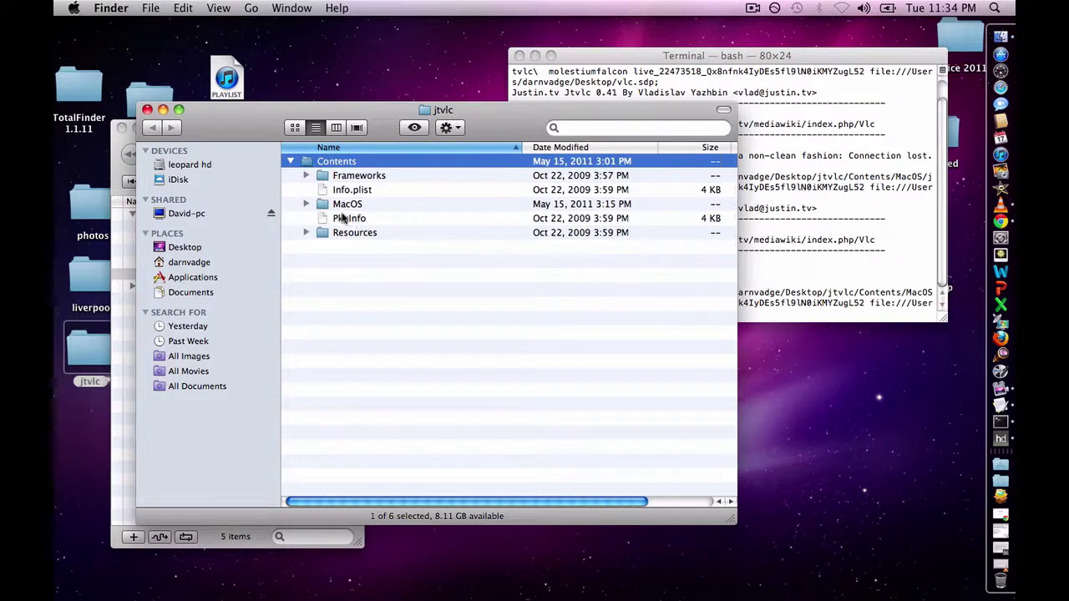
click(305, 205)
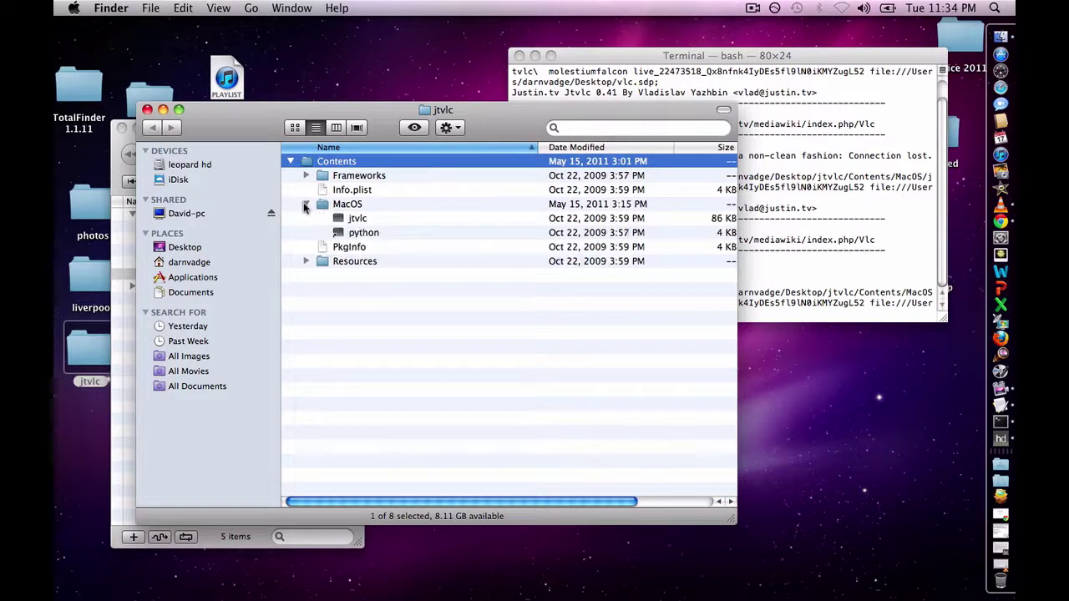
click(340, 222)
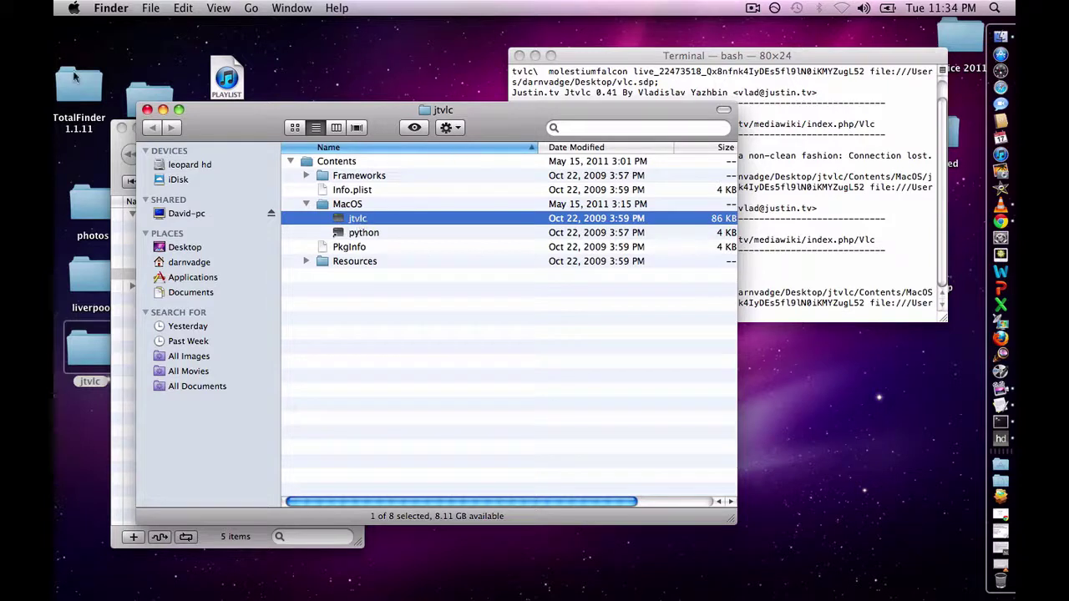
Step: Return to Terminal and examine the launch command's parts: the jtvlc path, channel name, stream key and vlc.sdp file path
click(565, 55)
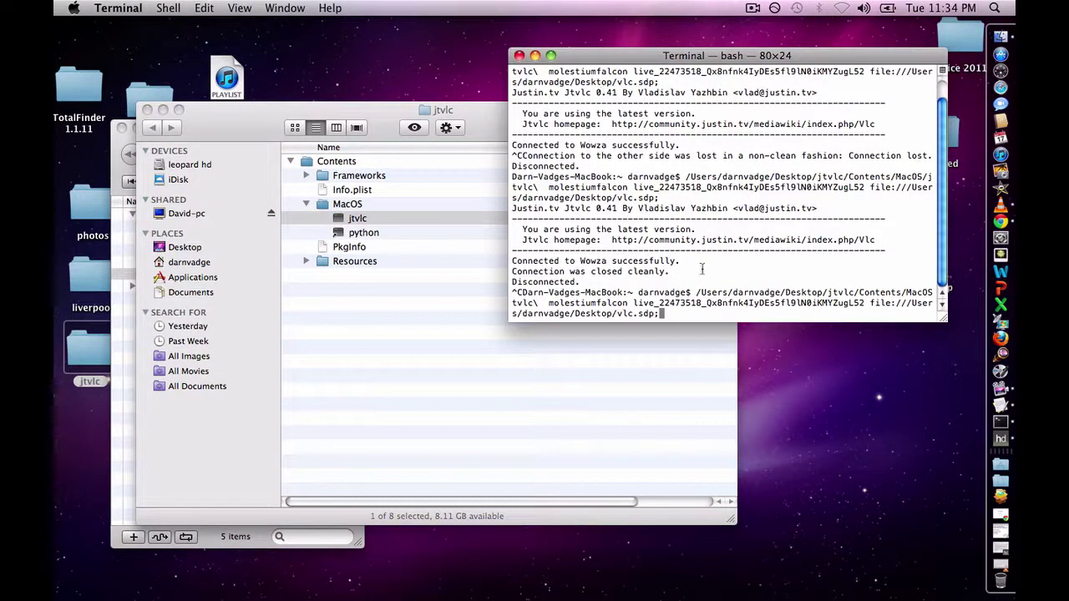
drag(696, 292, 548, 299)
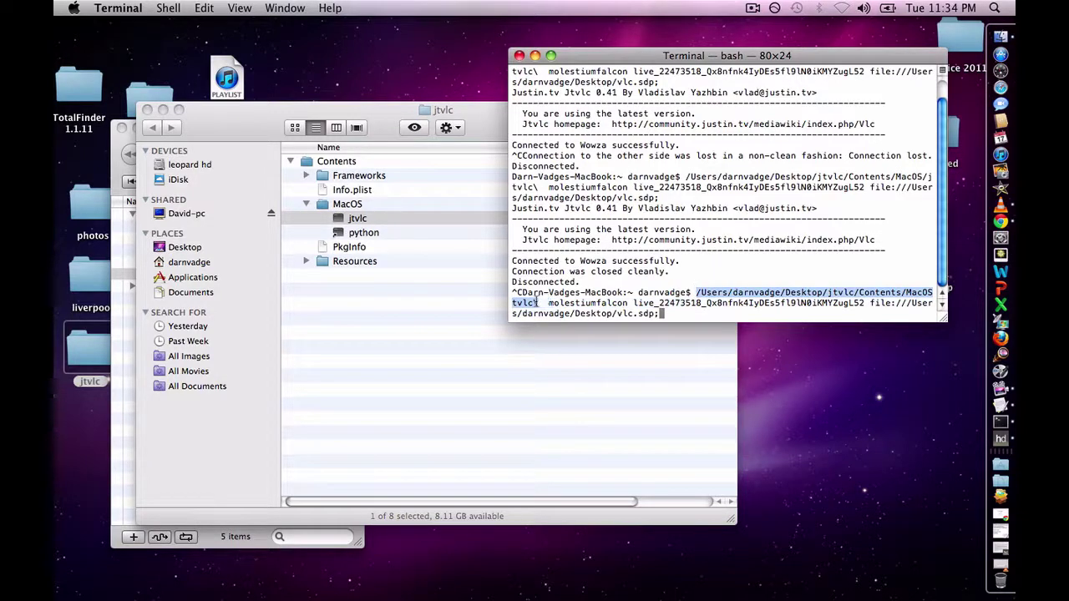
drag(549, 303, 628, 303)
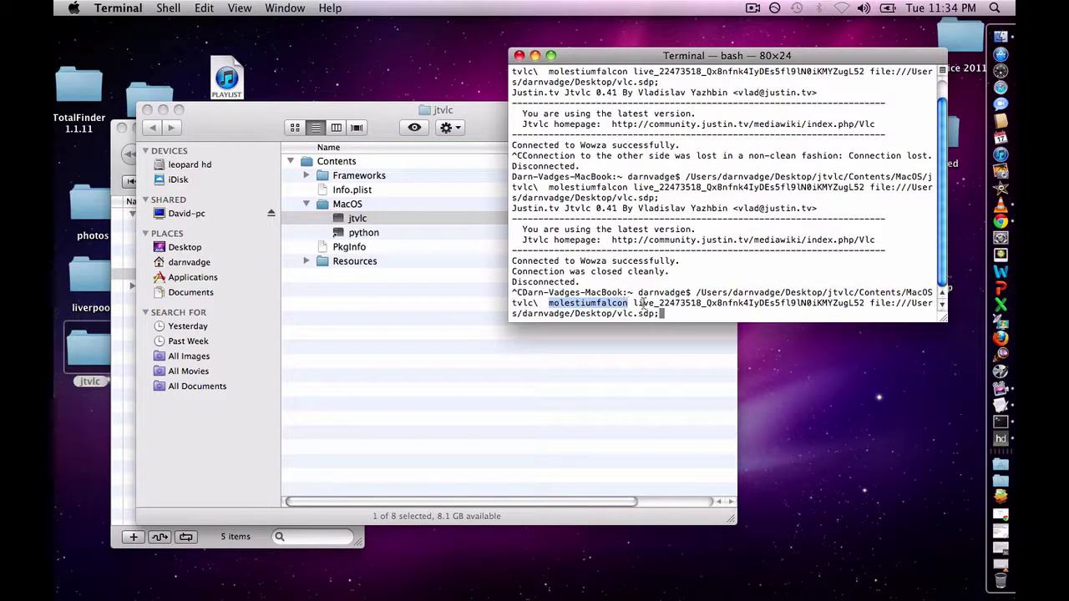
drag(635, 304, 865, 302)
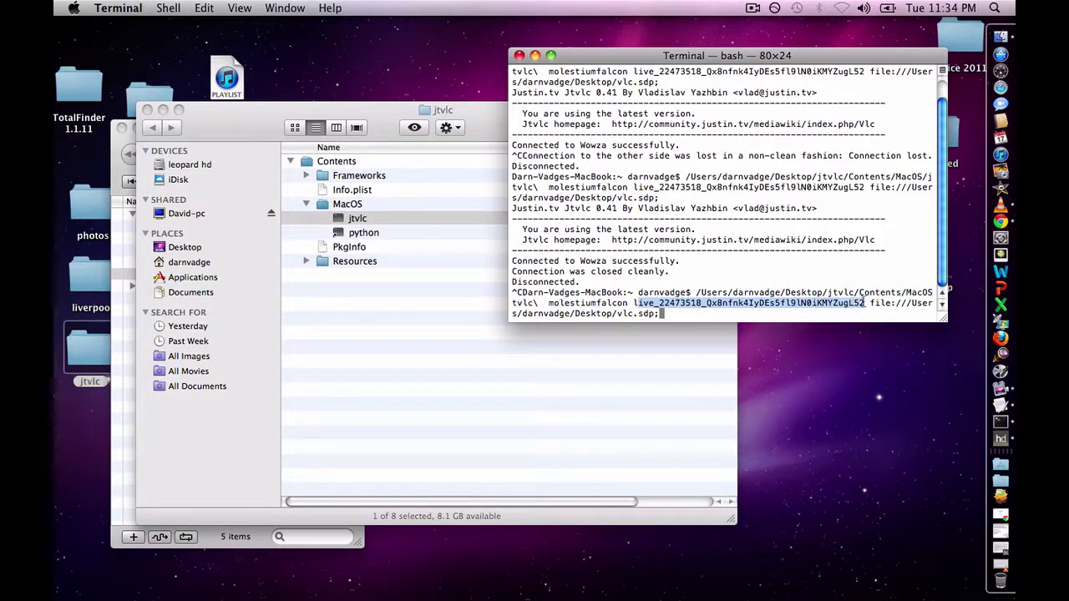
click(864, 302)
triple_click(864, 303)
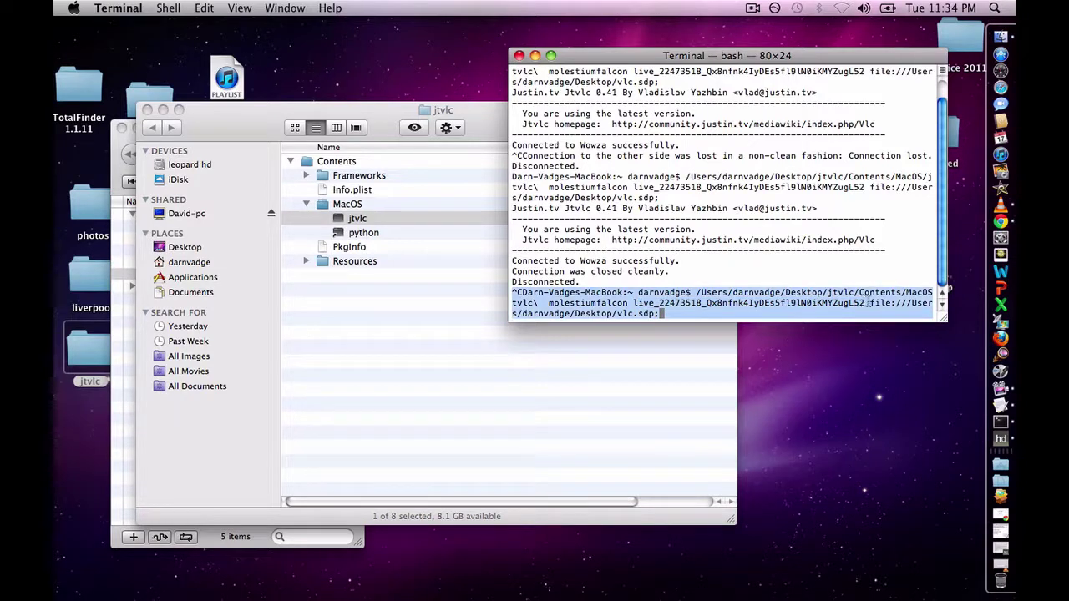
click(871, 303)
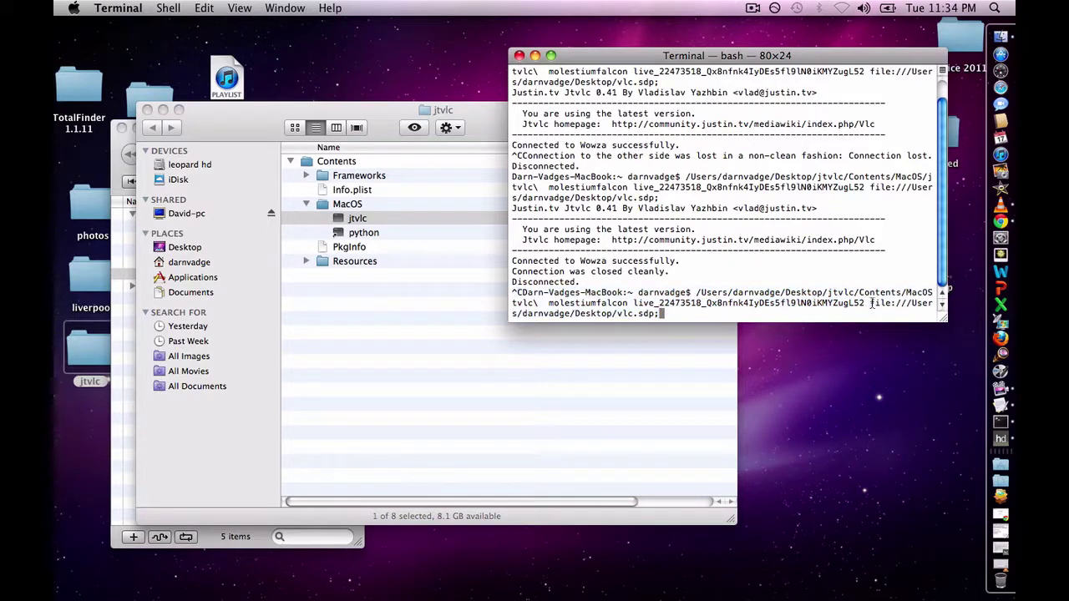
drag(871, 303, 897, 309)
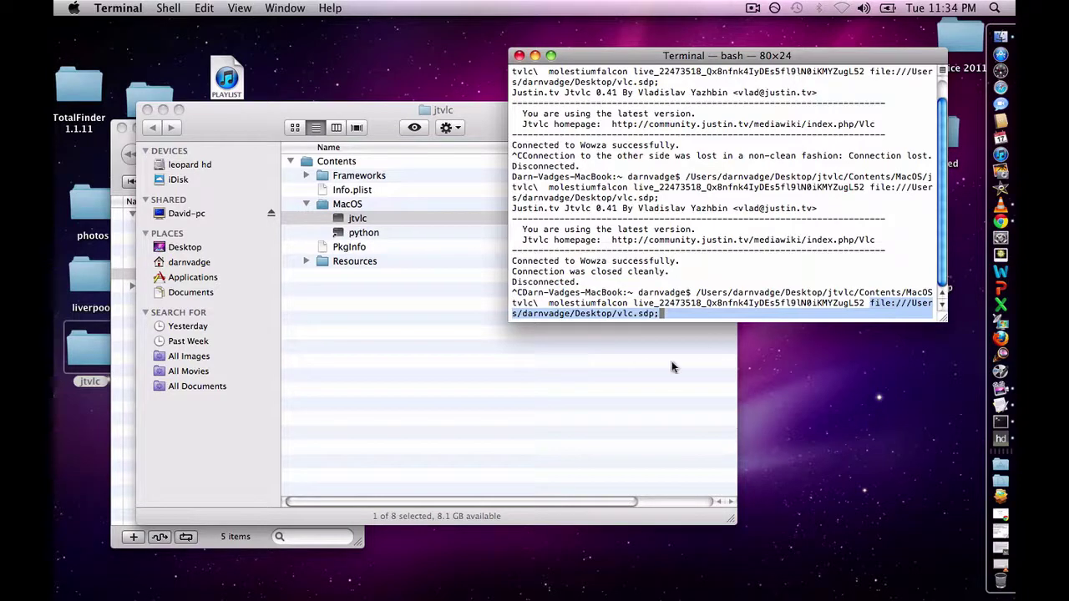
Step: Close the jtvlc folder window and run the recalled jtvlc launch command in Terminal
click(147, 109)
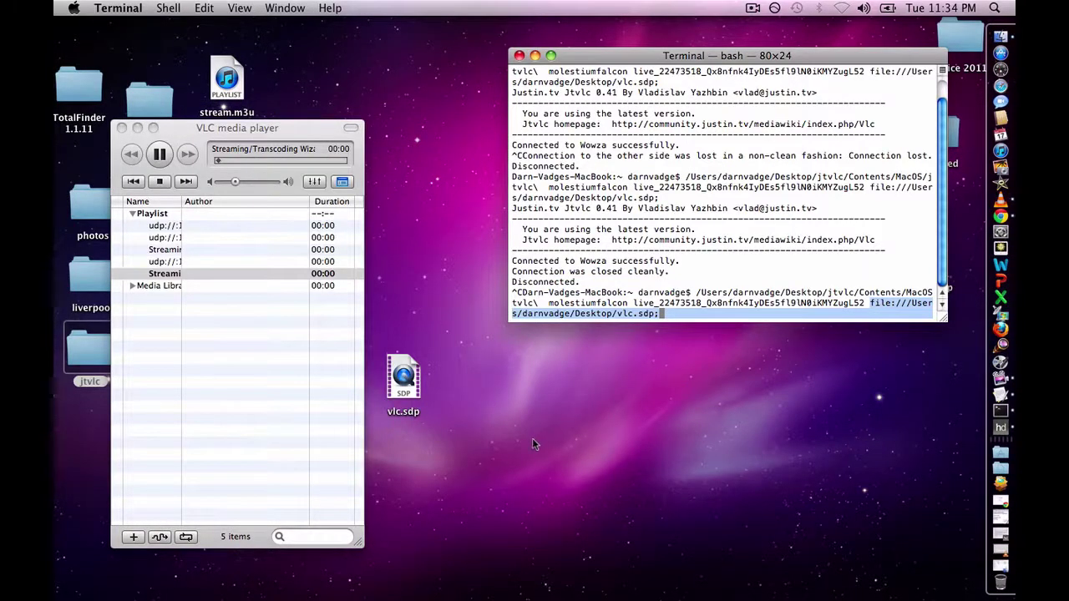
click(619, 298)
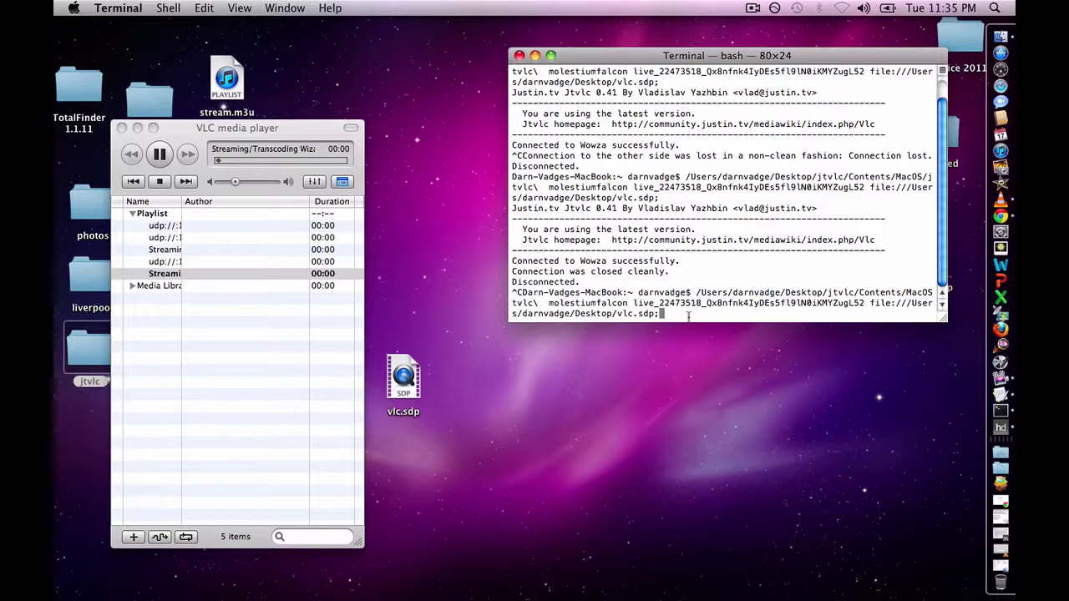
key(Return)
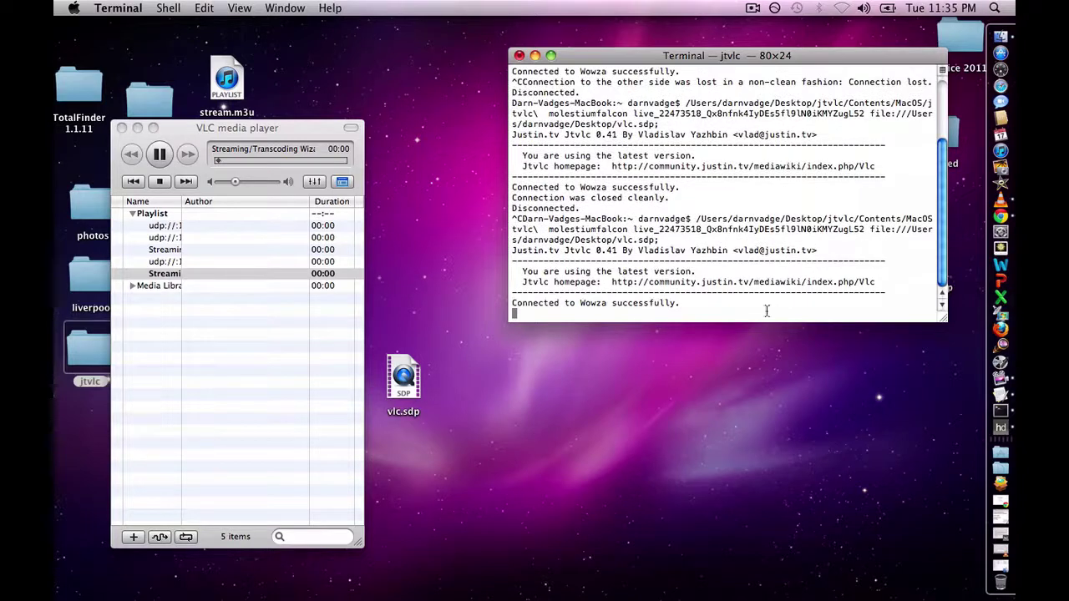
Step: Switch to the minimized Chrome window and open the channel page justin.tv/molestiumfalcon
click(1004, 507)
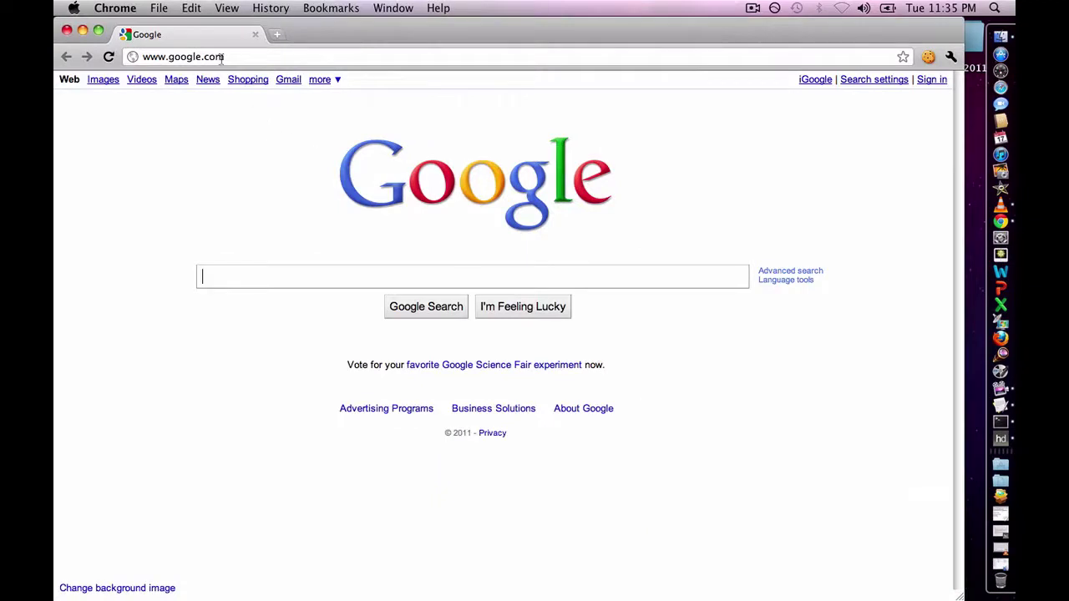
click(222, 58)
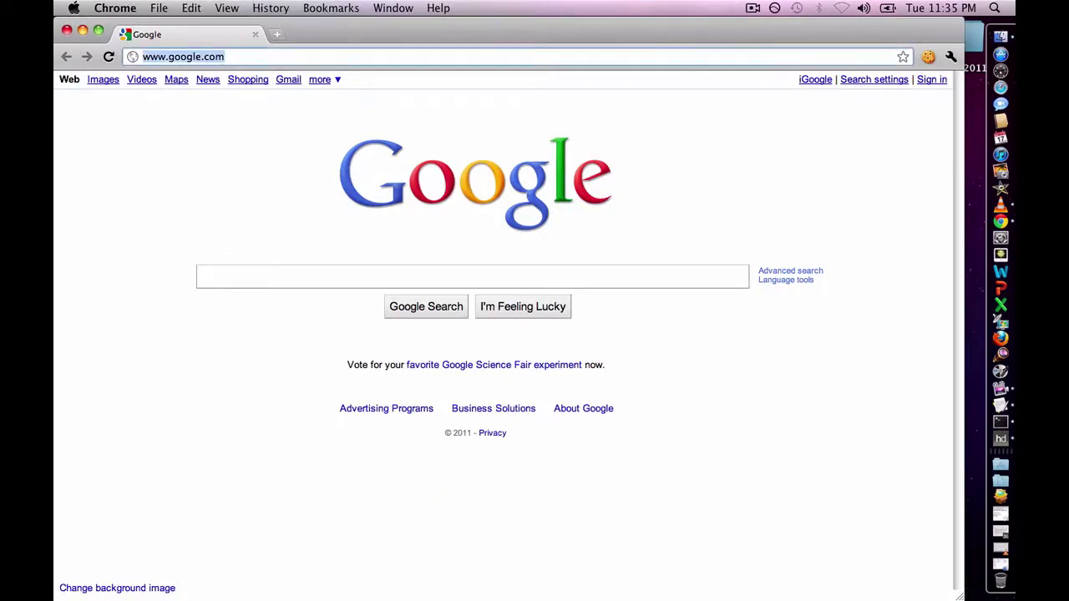
text(ju)
key(Right)
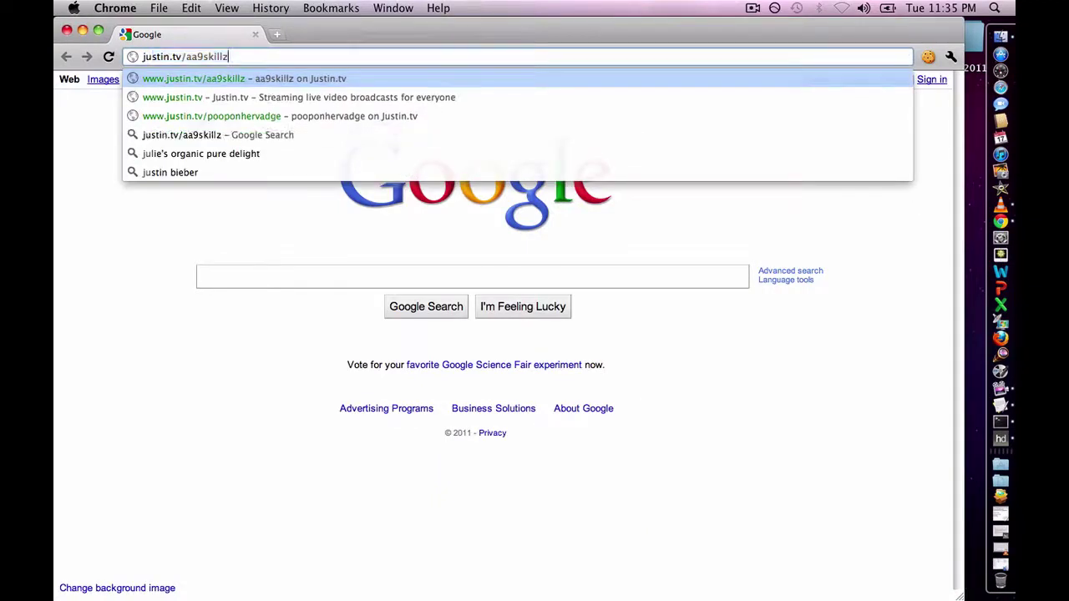
key(BackSpace)
key(BackSpace)
key(BackSpace)
key(BackSpace)
key(BackSpace)
key(BackSpace)
key(BackSpace)
key(BackSpace)
key(BackSpace)
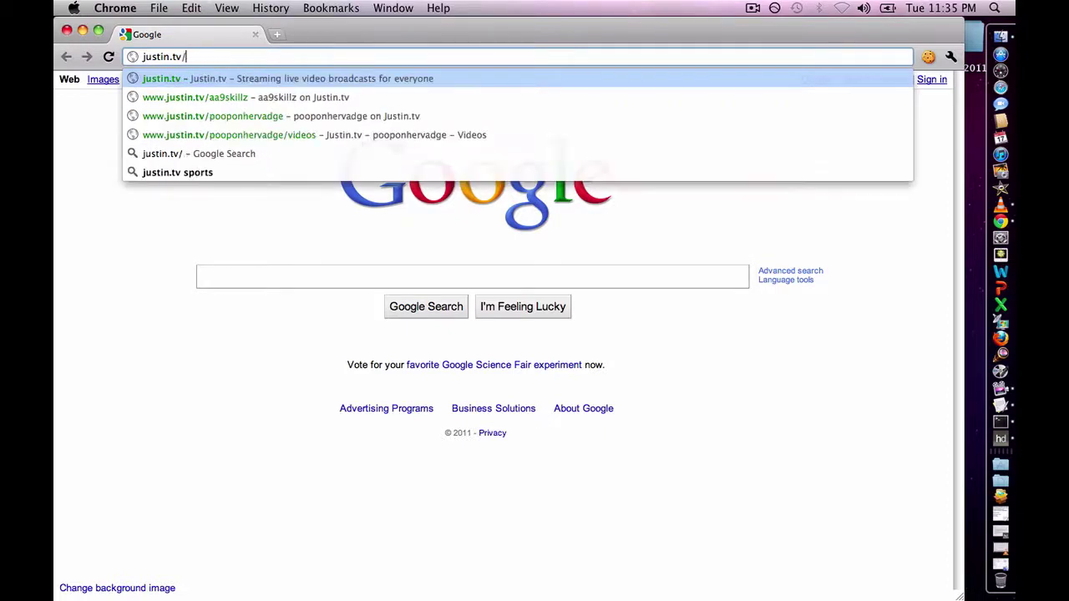
text(mol)
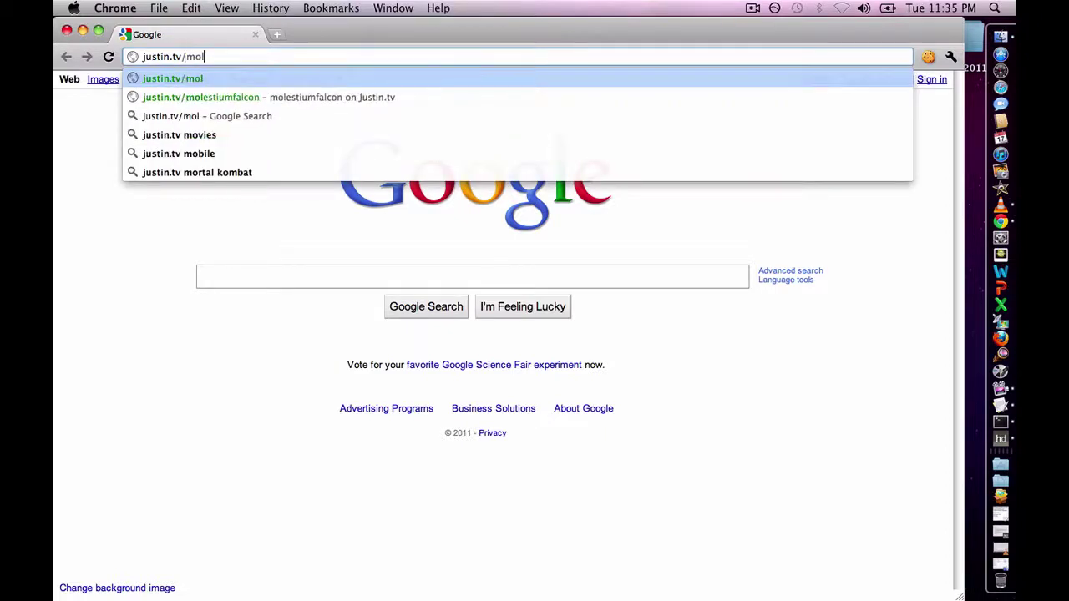
click(214, 98)
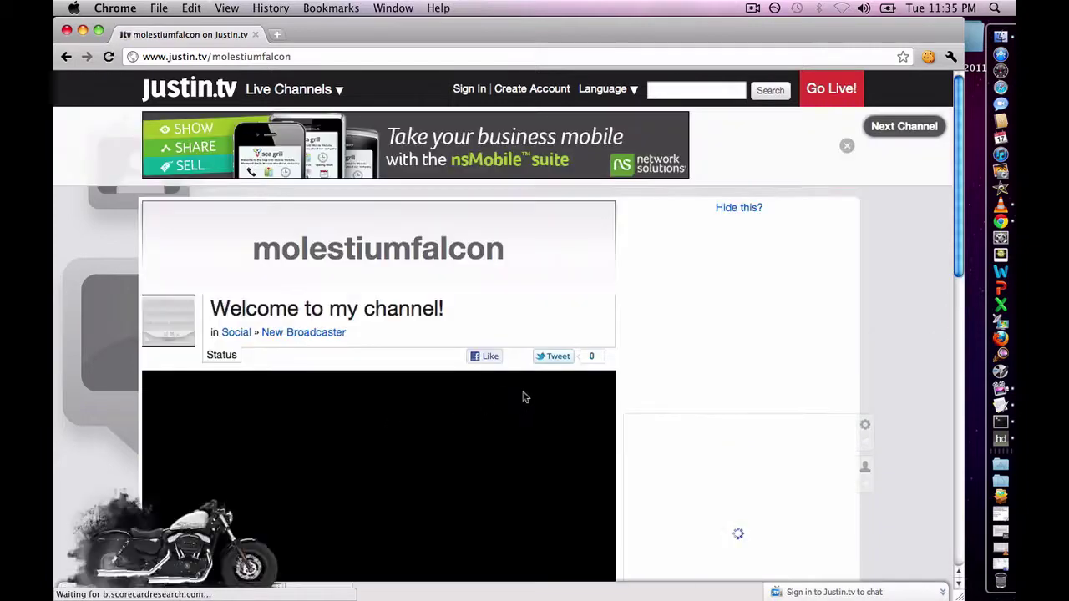
Step: Dismiss the ad over the channel's live video, check the jtvlc process in Terminal, and return to the channel page
scroll(524, 396, down, 4)
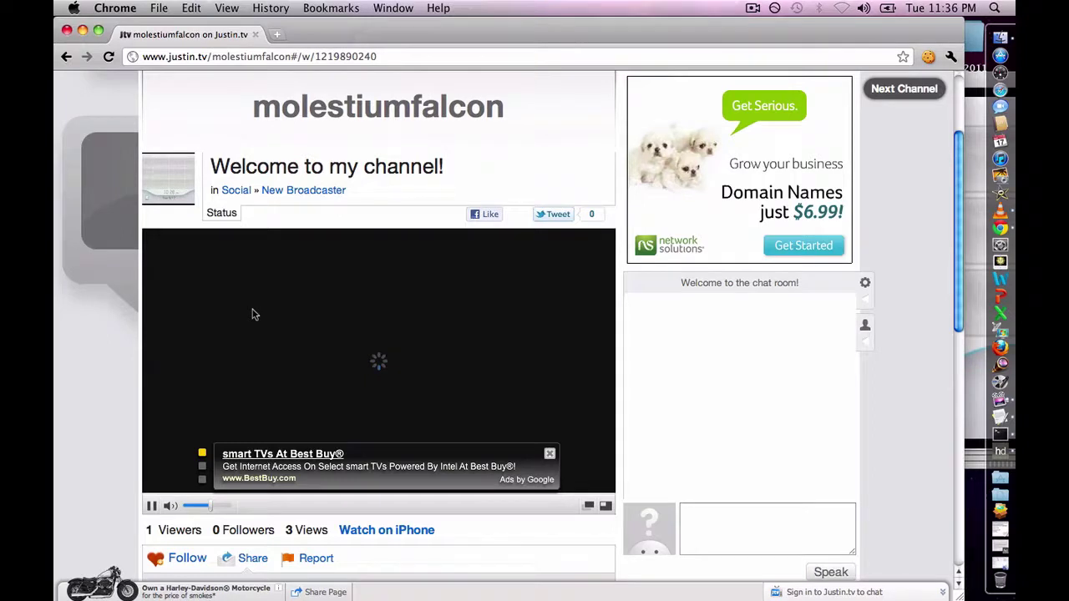
click(549, 455)
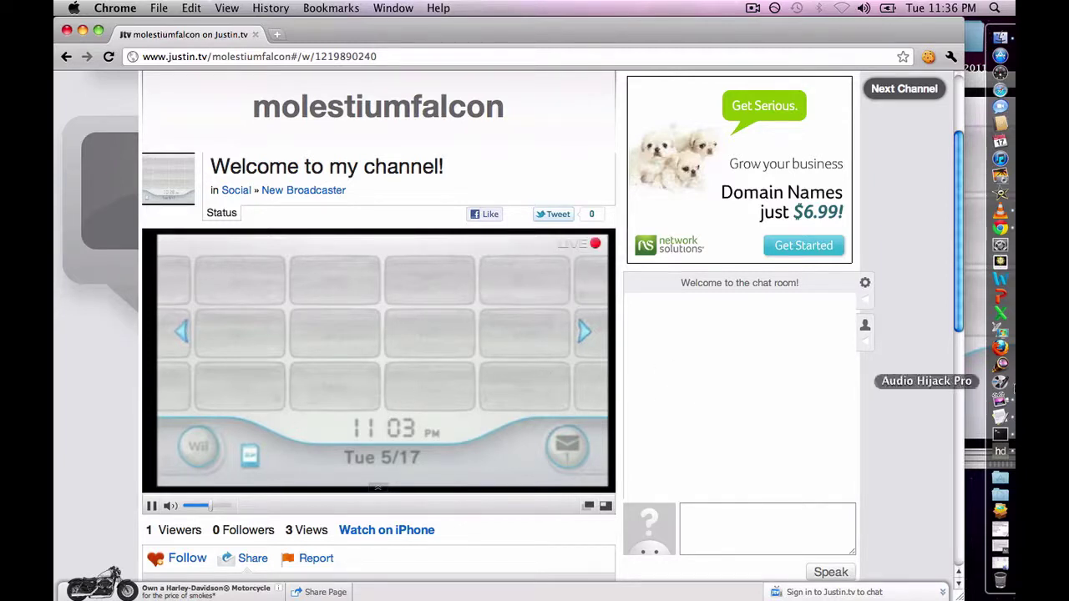
click(1001, 435)
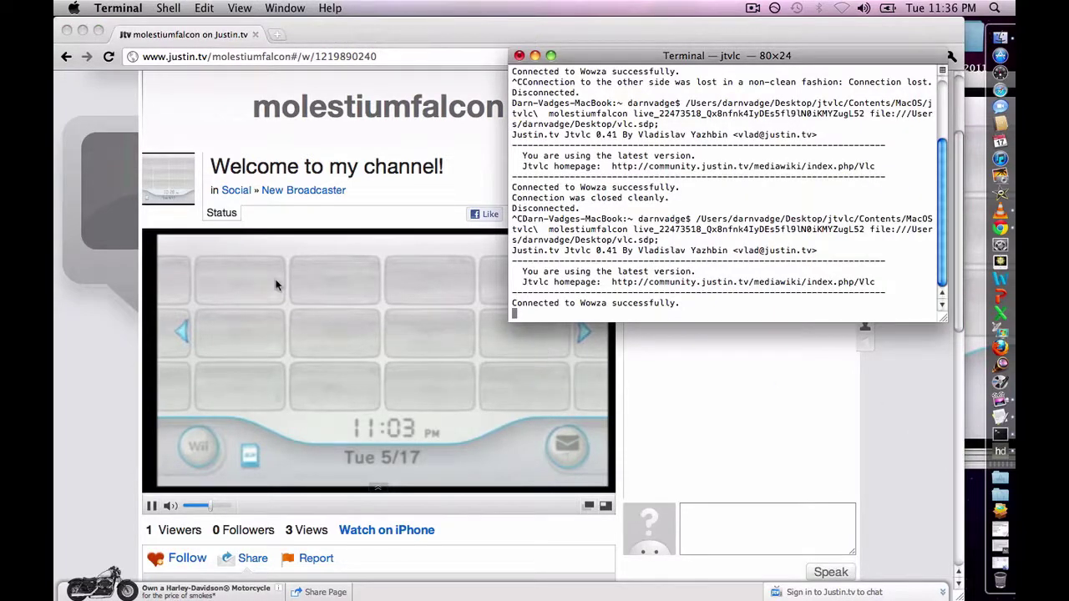
click(80, 315)
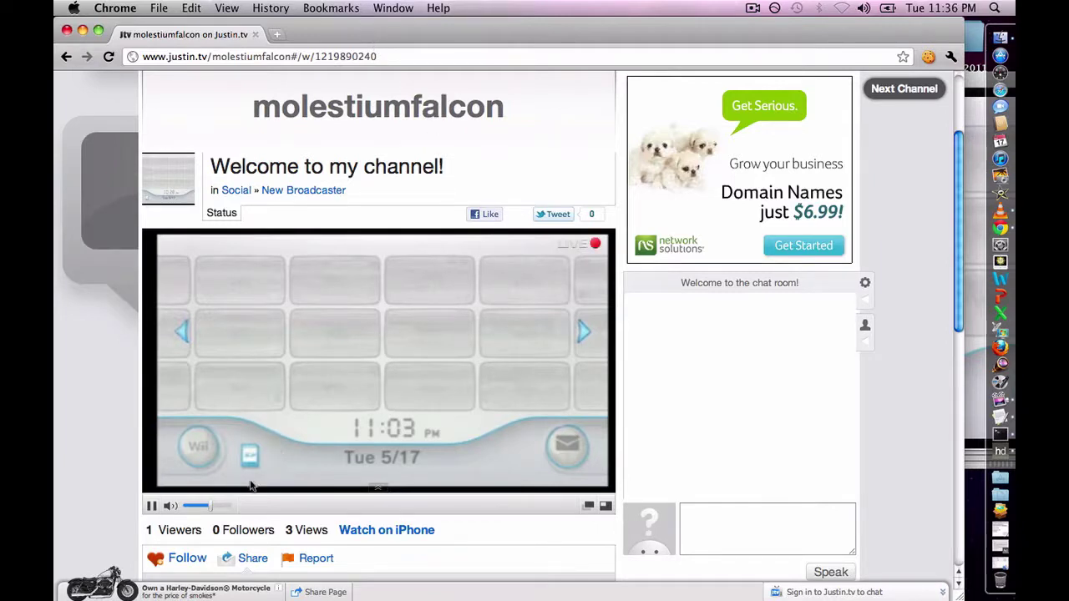
Step: Raise the live video player's volume to the maximum
click(198, 507)
drag(194, 509, 232, 507)
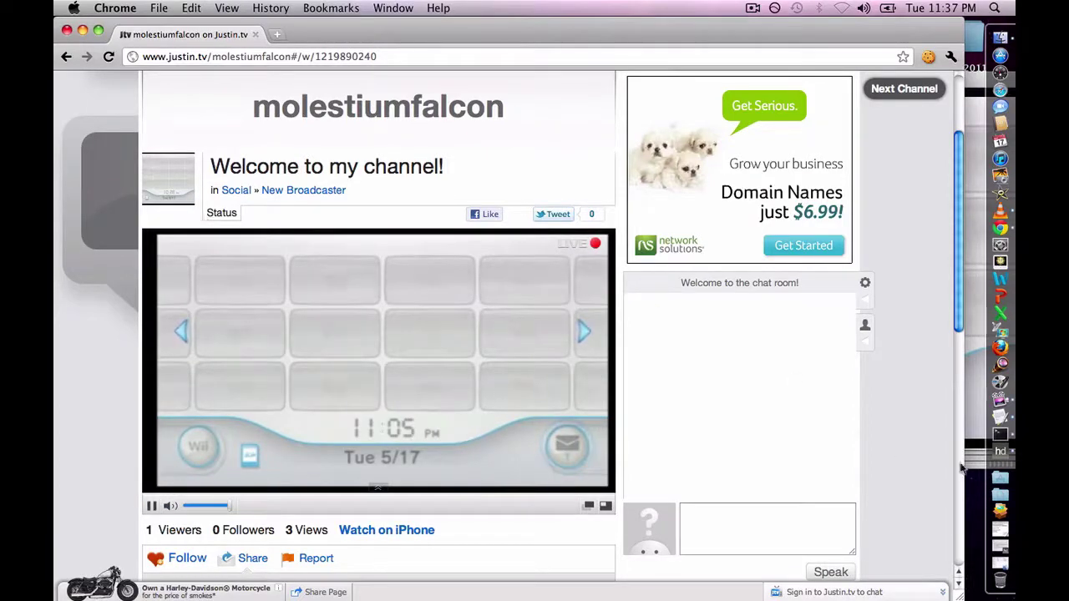
click(753, 7)
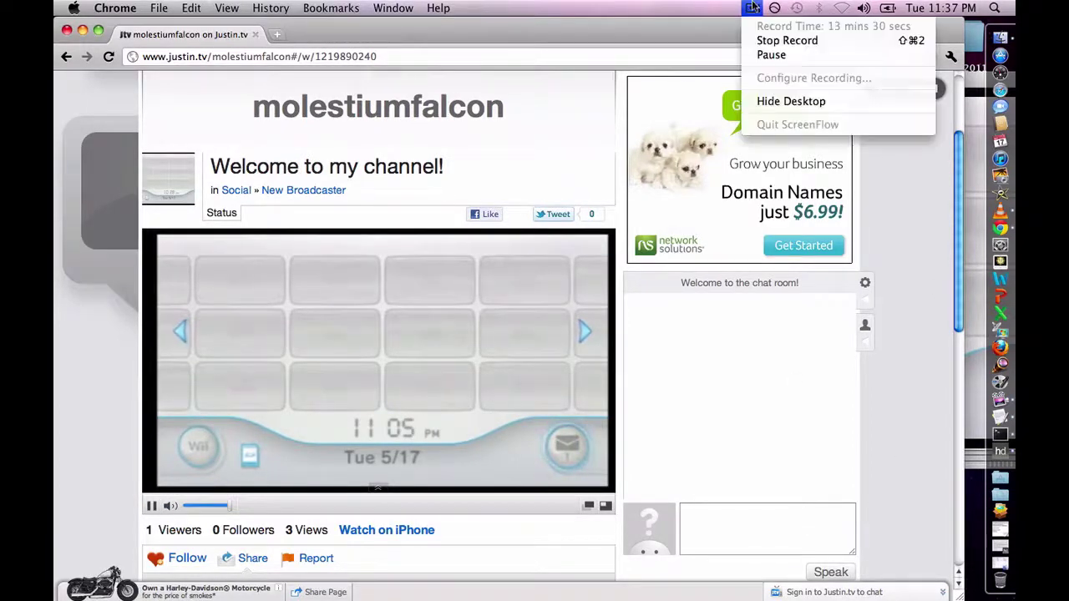